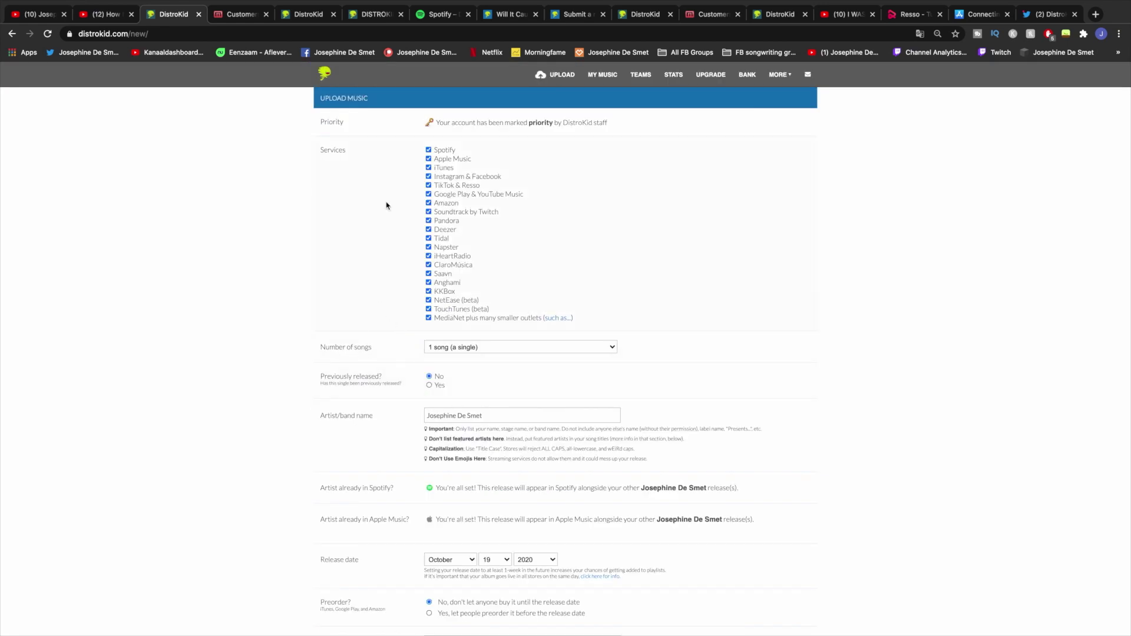
Step: Deselect Spotify in the release's services list and select it again
click(428, 151)
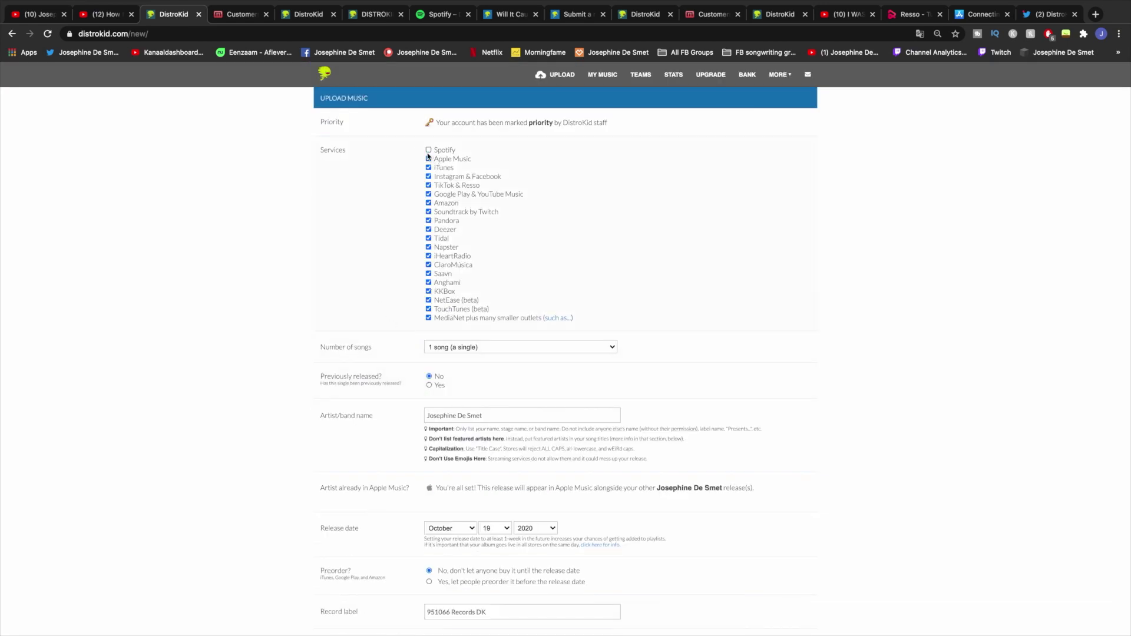
click(428, 151)
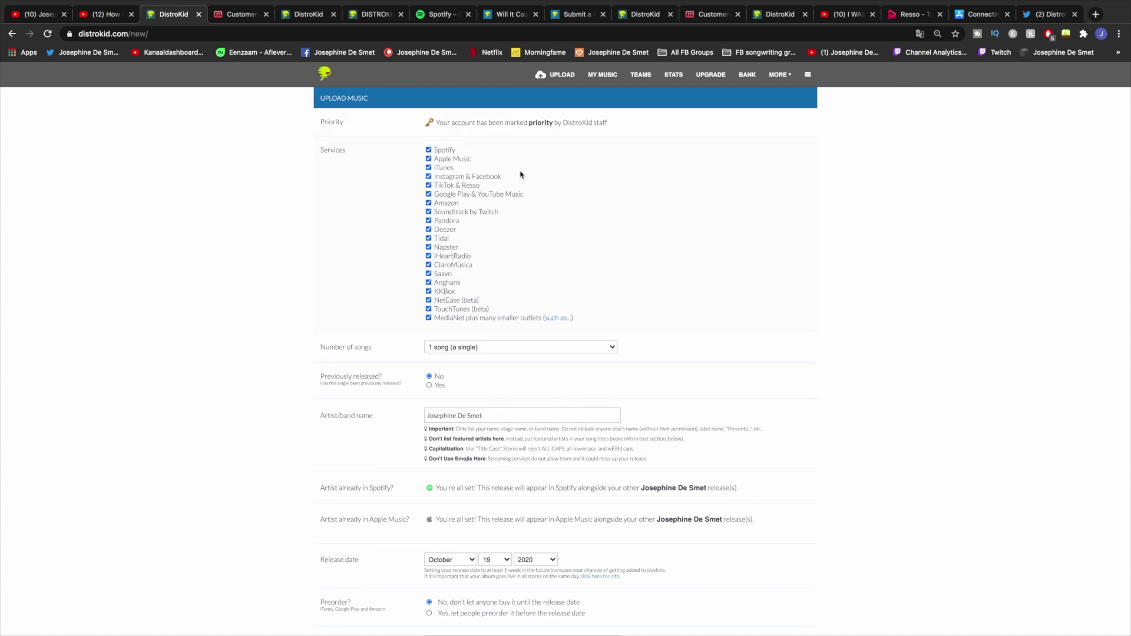
click(437, 176)
click(233, 14)
Step: Mark track 1 as a cover song written by another artist and review the cover song terms
scroll(788, 312, down, 2)
scroll(788, 312, down, 5)
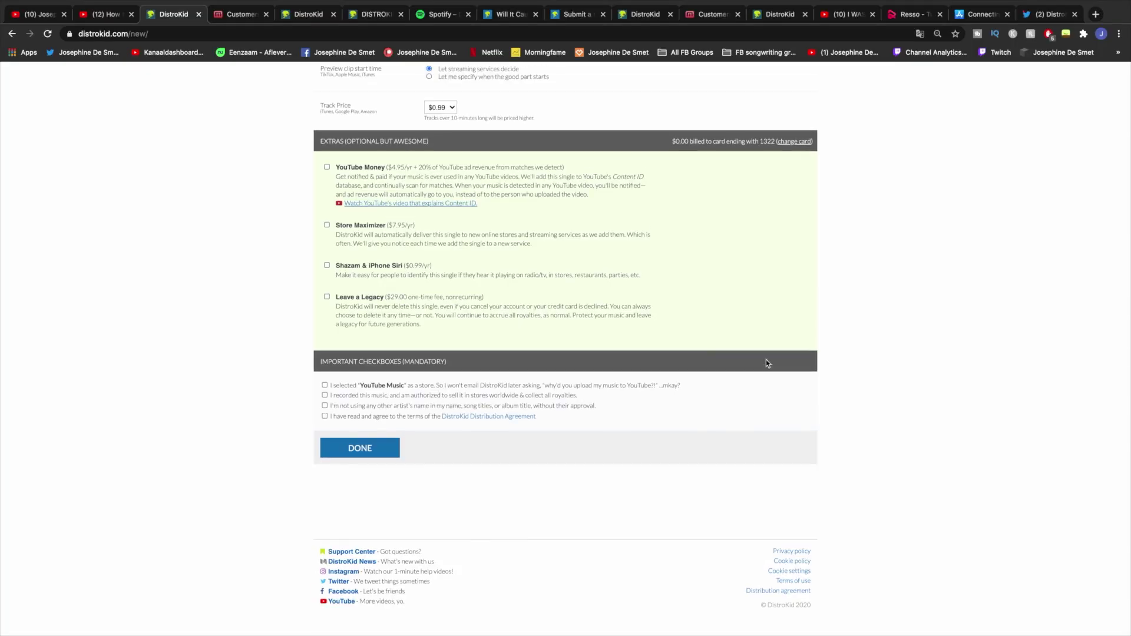
scroll(766, 360, up, 8)
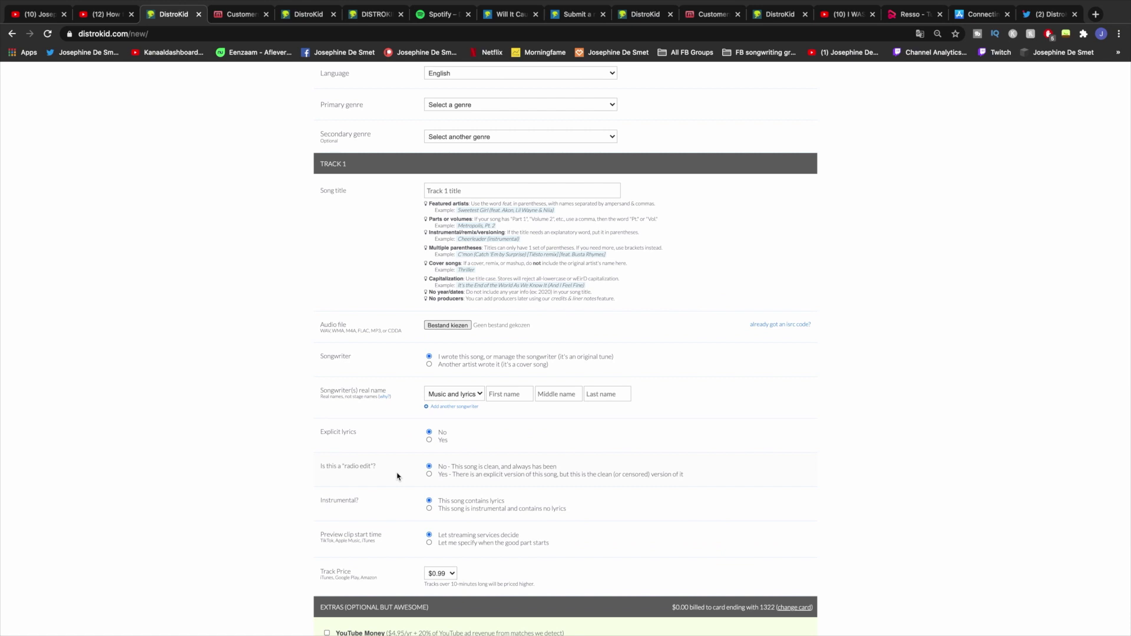
click(429, 364)
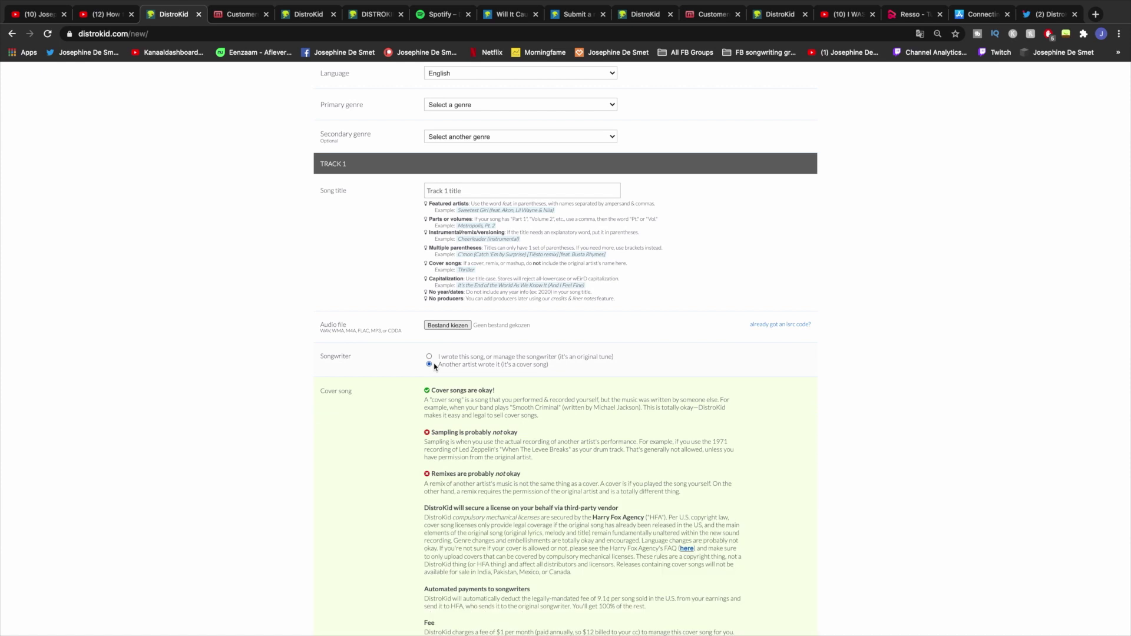
scroll(542, 387, down, 3)
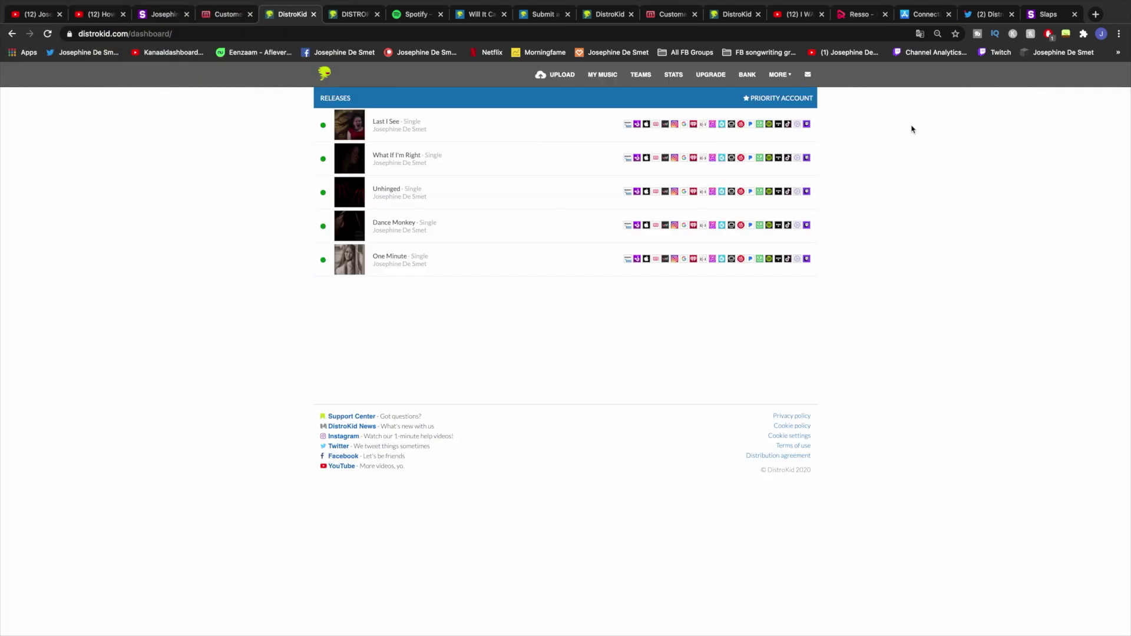
Step: Switch to the Slaps profile and look through the "What If I'm Right" track options and the other posted tracks
click(775, 74)
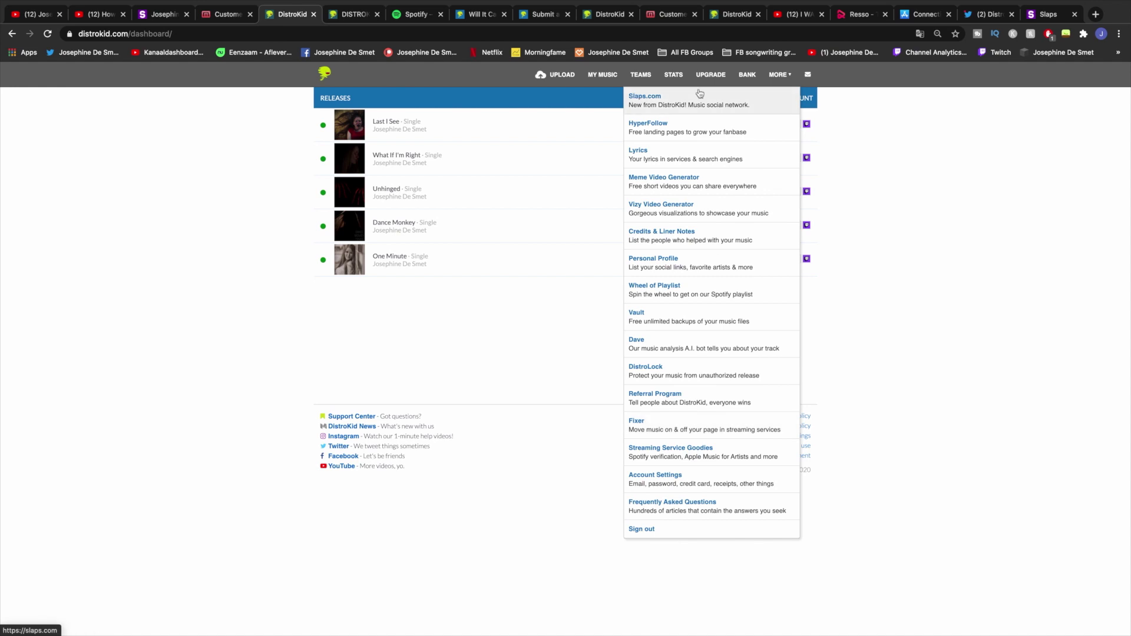
click(151, 13)
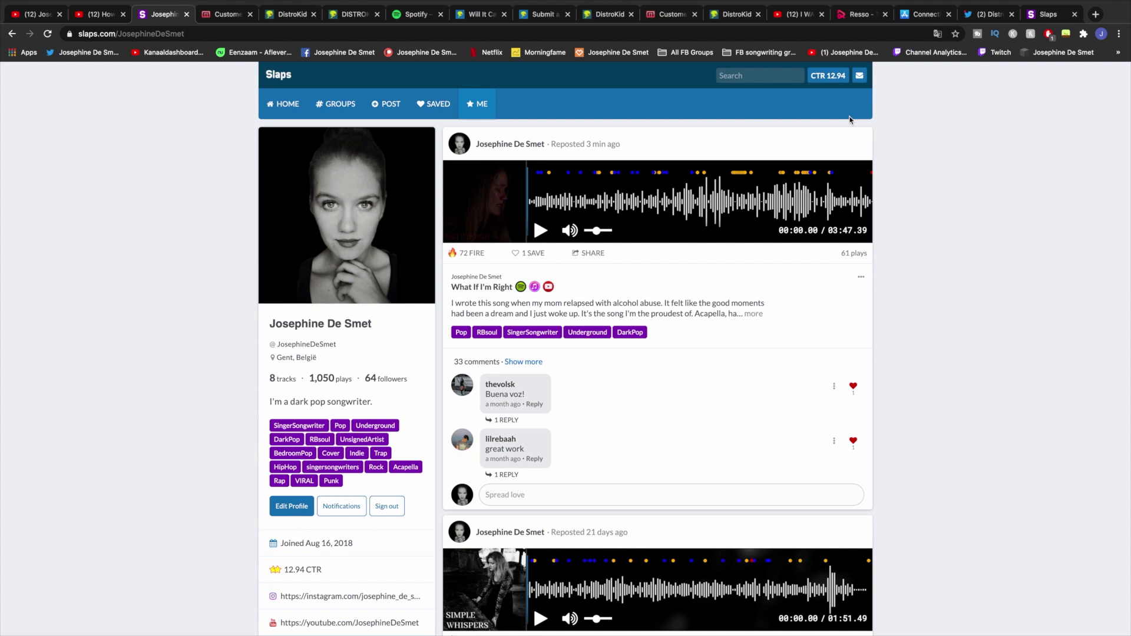
click(861, 277)
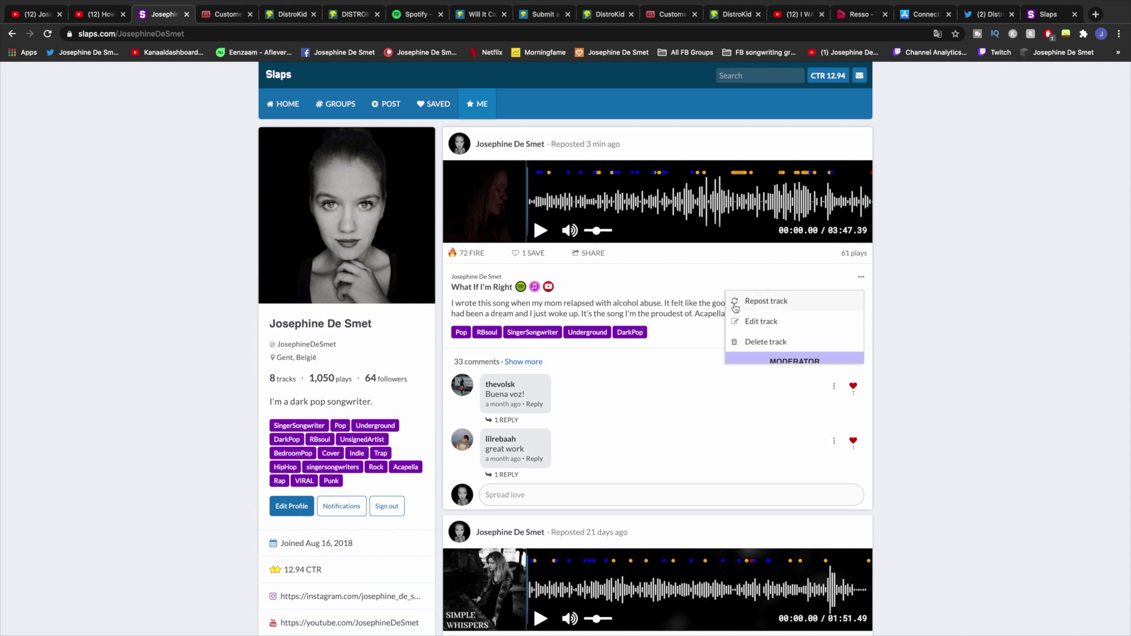
click(909, 282)
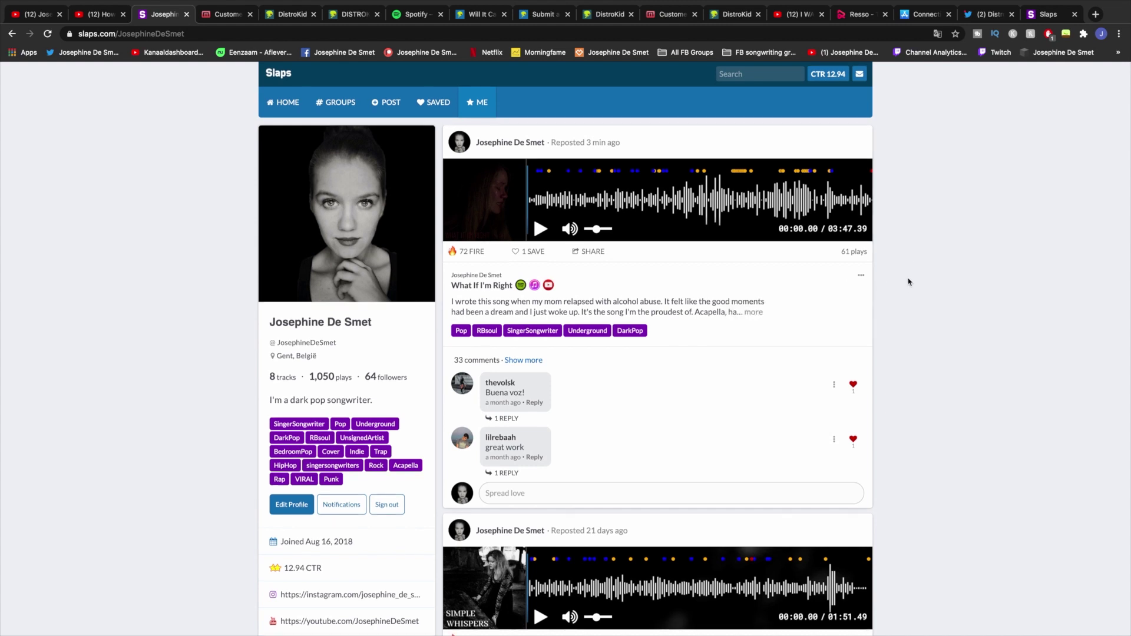
scroll(644, 348, down, 6)
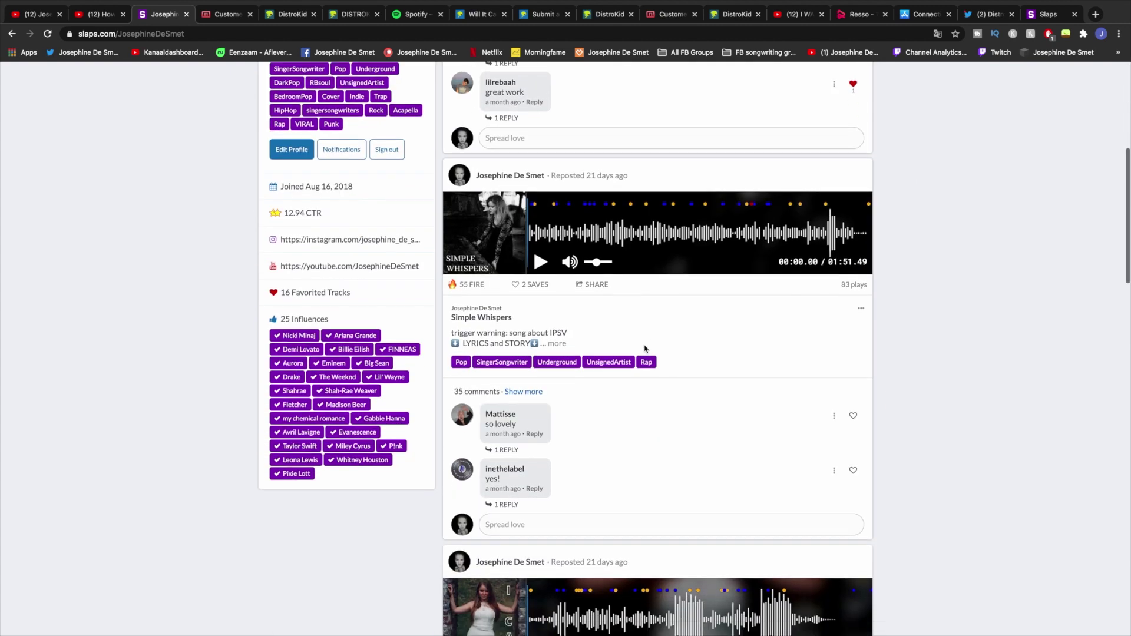
scroll(645, 348, down, 20)
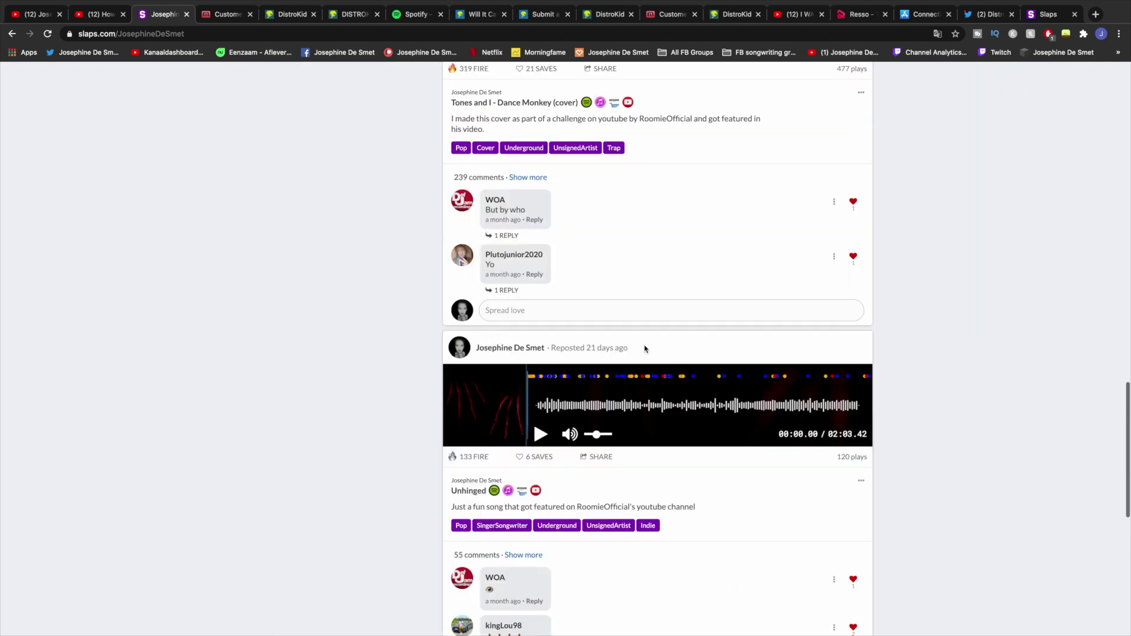
scroll(645, 348, up, 20)
Step: Open a new track post on Slaps and examine its upload fields and the option to add another group
click(390, 103)
scroll(361, 358, down, 3)
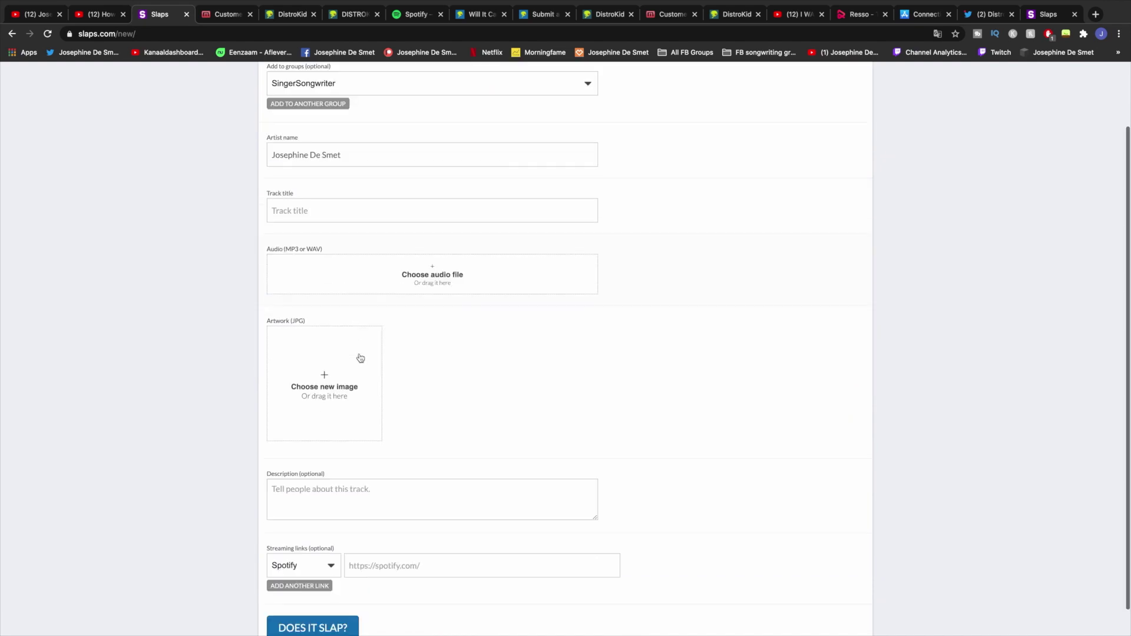
scroll(336, 495, up, 3)
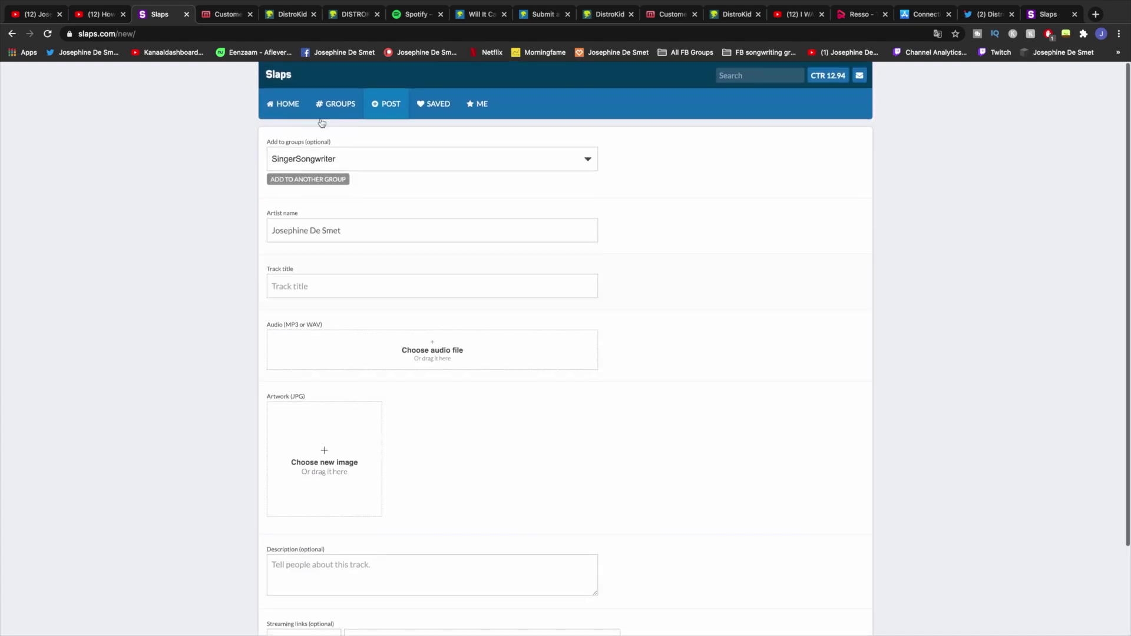
click(300, 179)
click(308, 209)
click(317, 182)
Step: View the list of Slaps groups and return to the artist's own profile
click(324, 102)
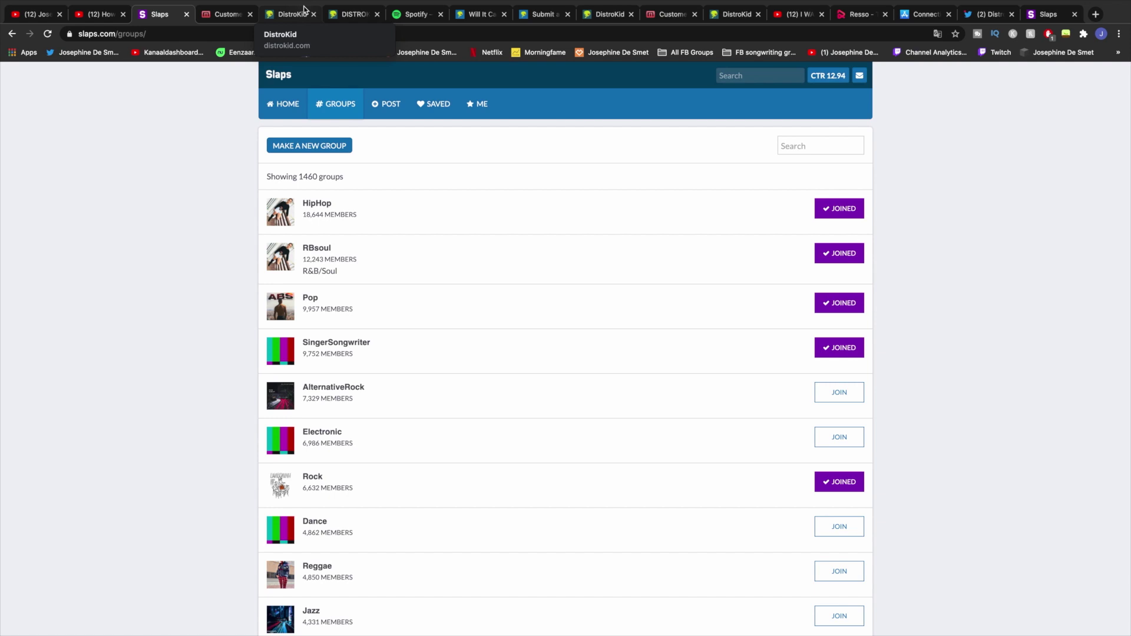
click(481, 104)
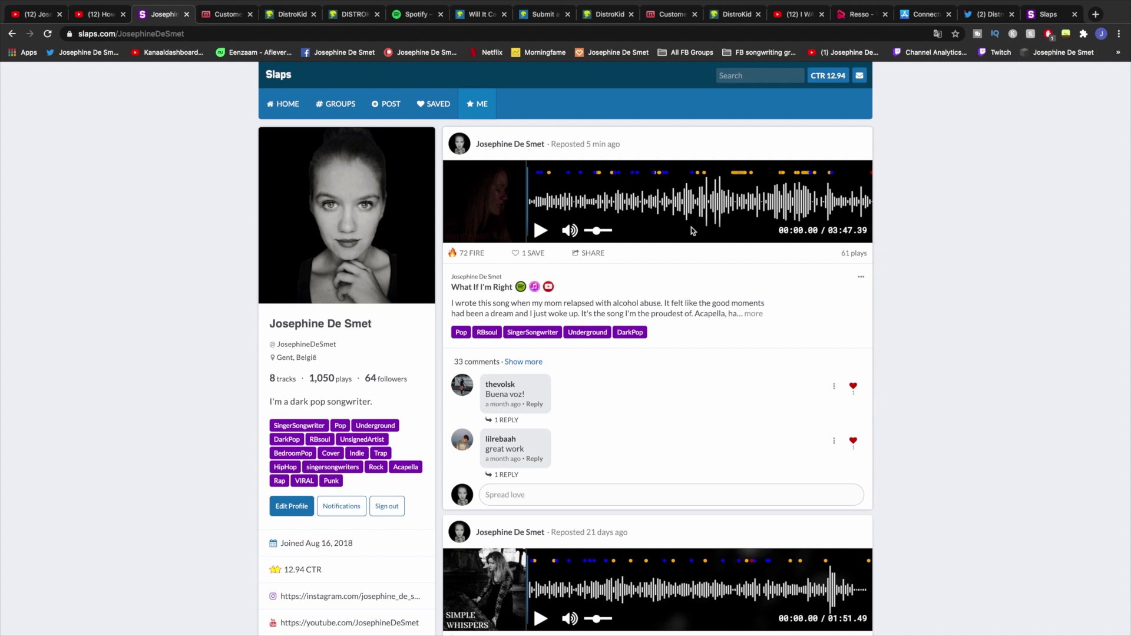
Step: Switch back to DistroKid and open the HyperFollow details for "Last I See", following its Instagram website link
key(super+5)
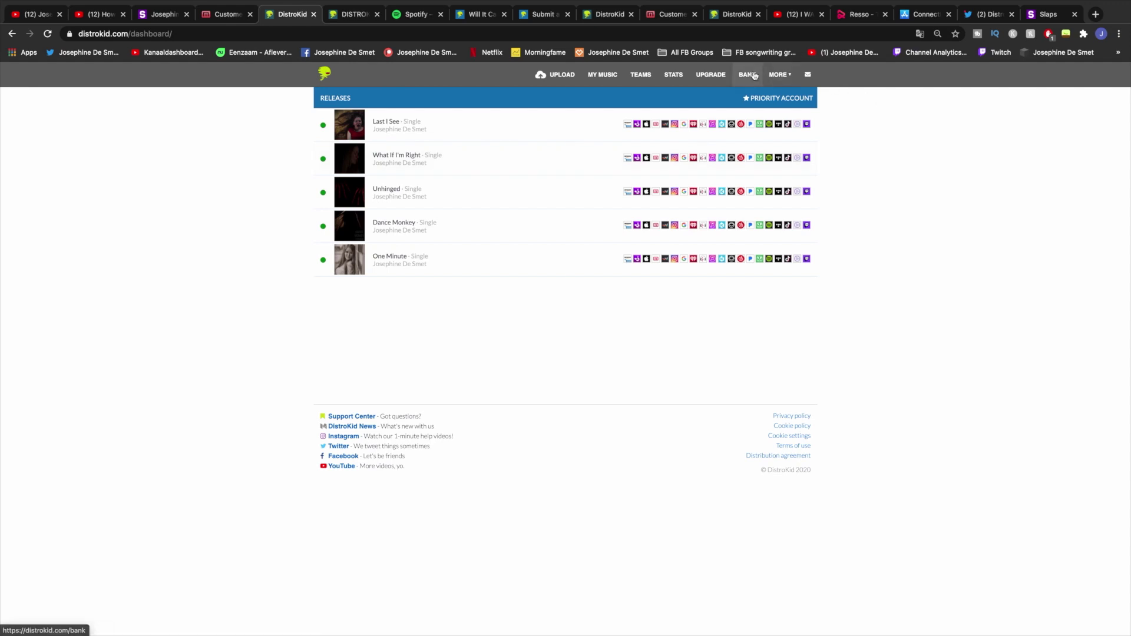
click(779, 76)
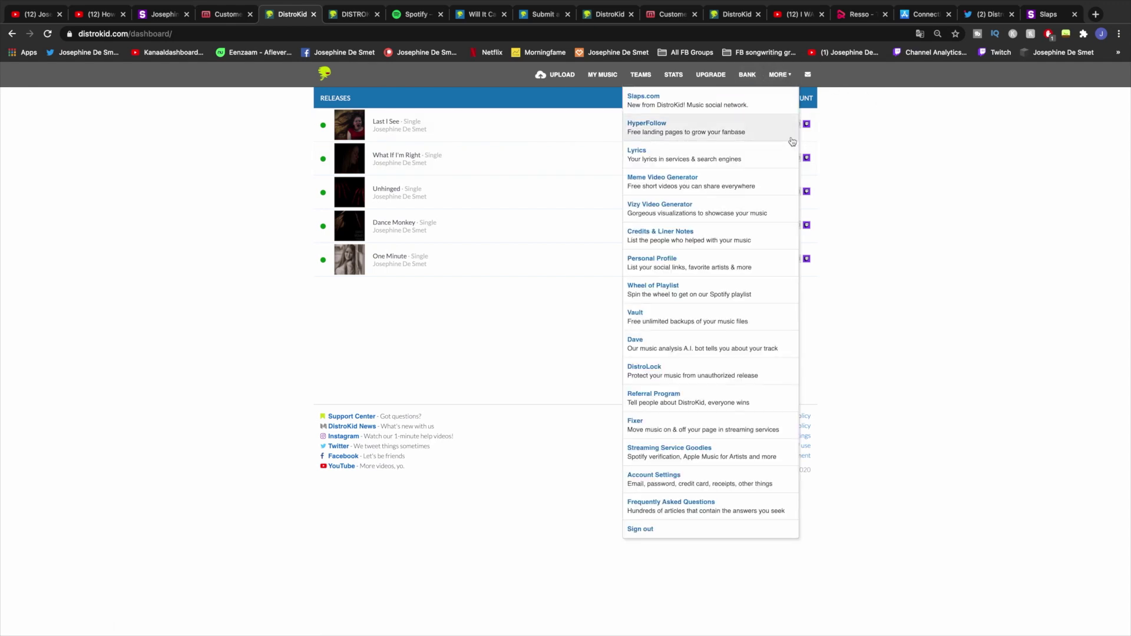
click(637, 125)
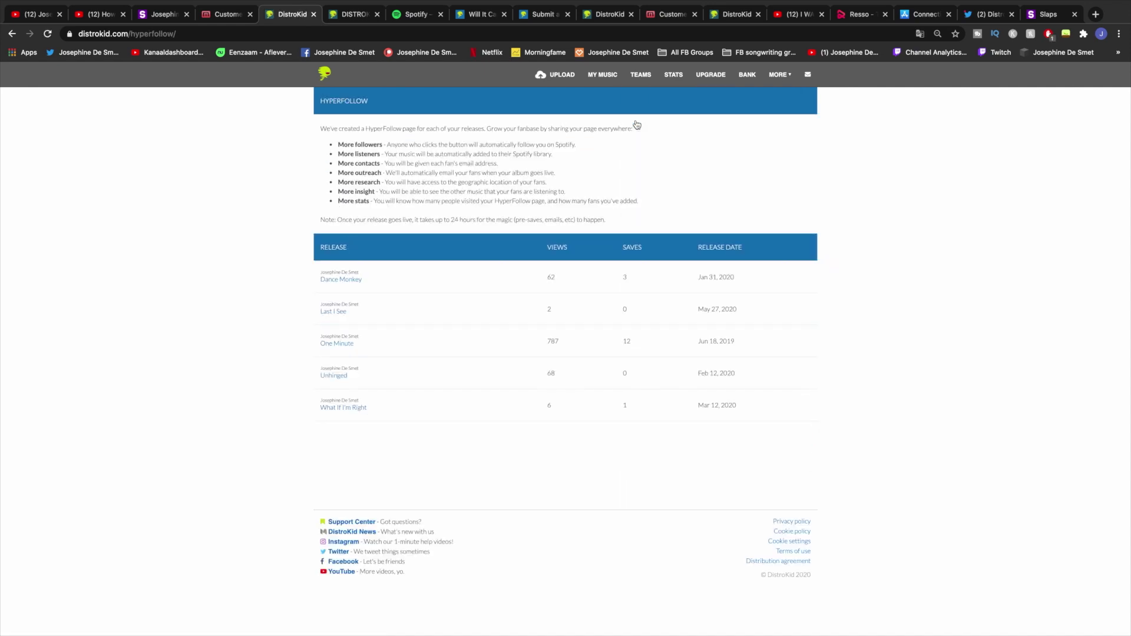
click(340, 313)
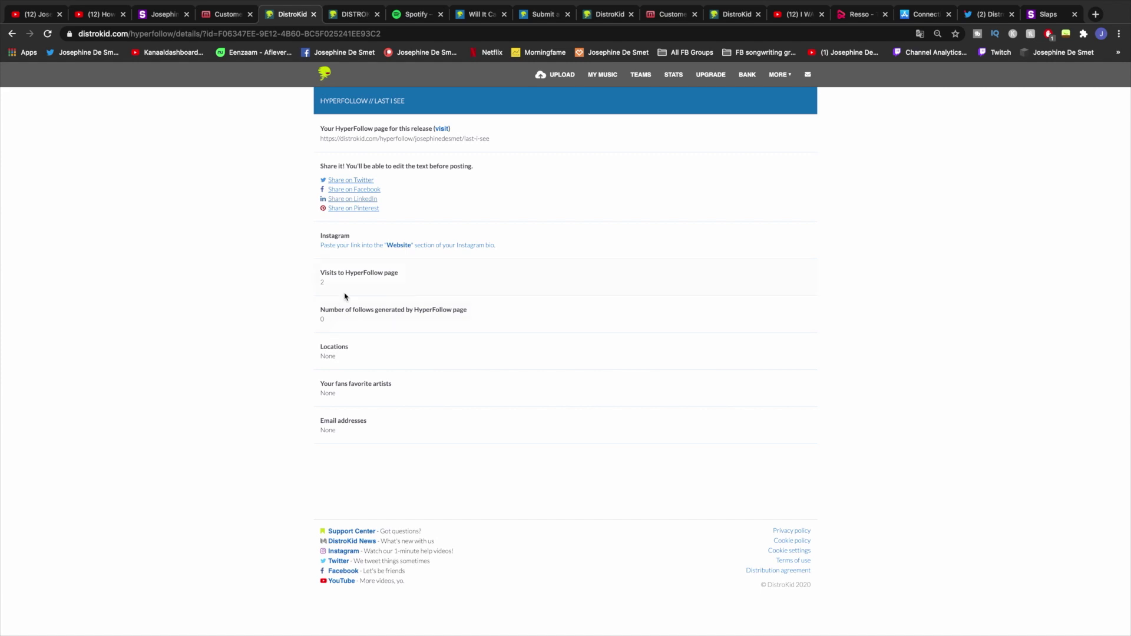
click(399, 245)
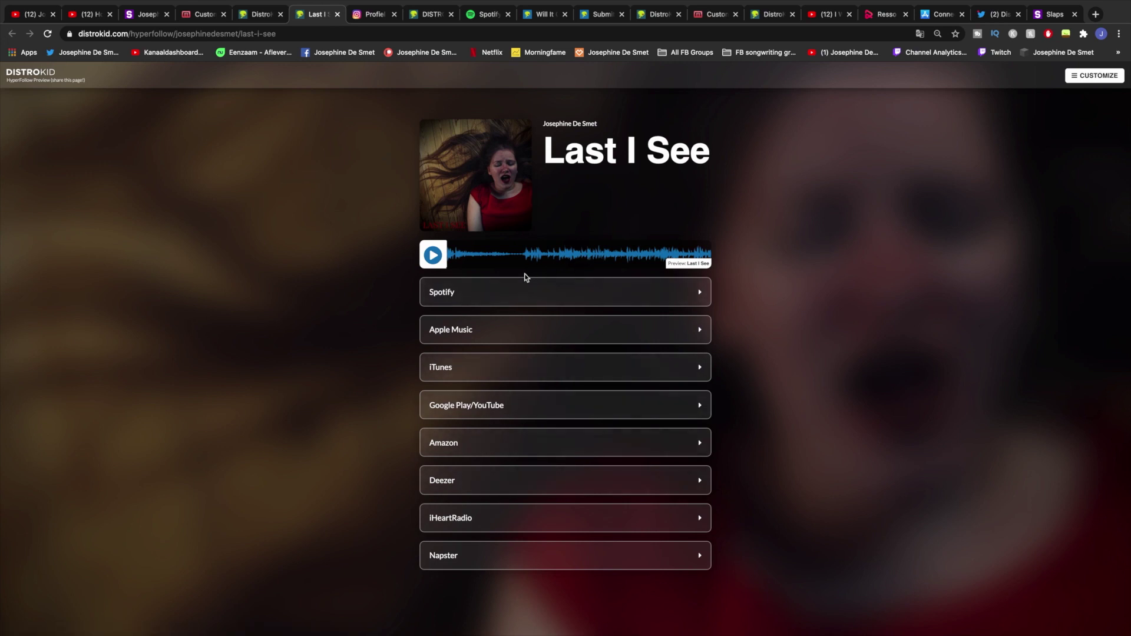
Step: Open the "Last I See" HyperFollow page for editing and examine its release settings, music links and social media links
click(1095, 80)
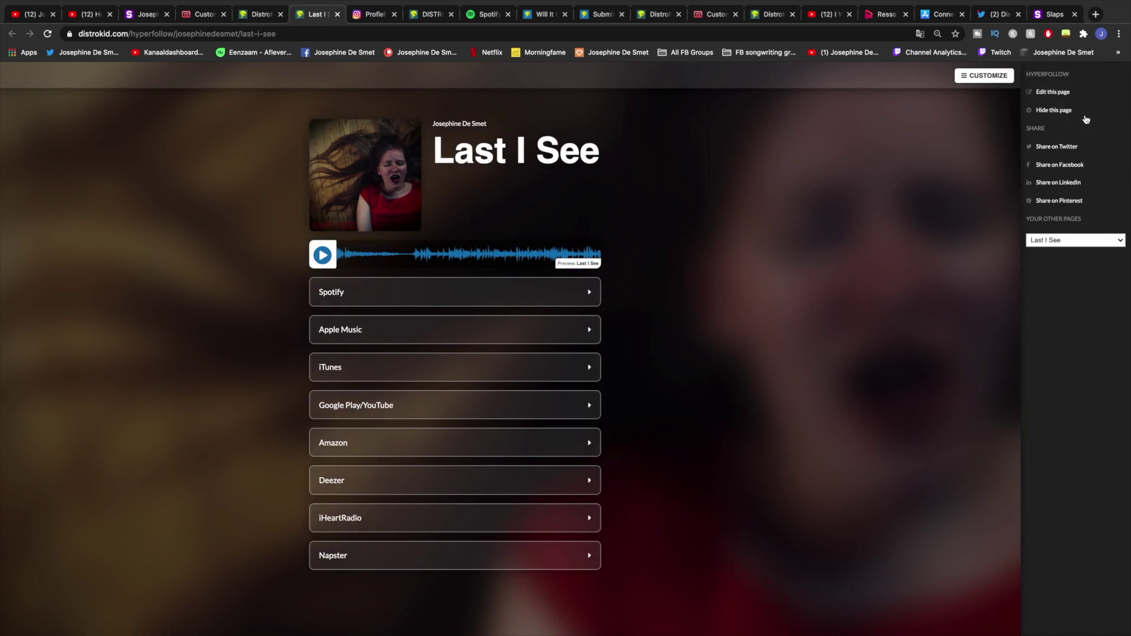
click(1082, 93)
scroll(462, 118, down, 4)
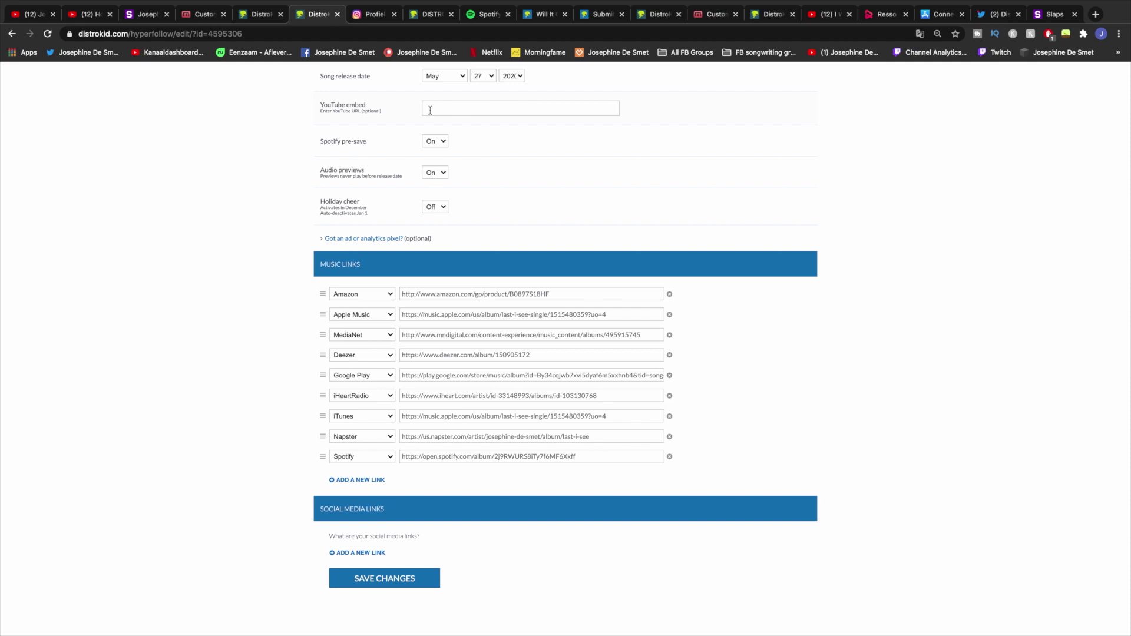
mouse_move(322, 294)
mouse_down()
mouse_move(324, 321)
mouse_move(323, 292)
mouse_up()
scroll(365, 501, up, 5)
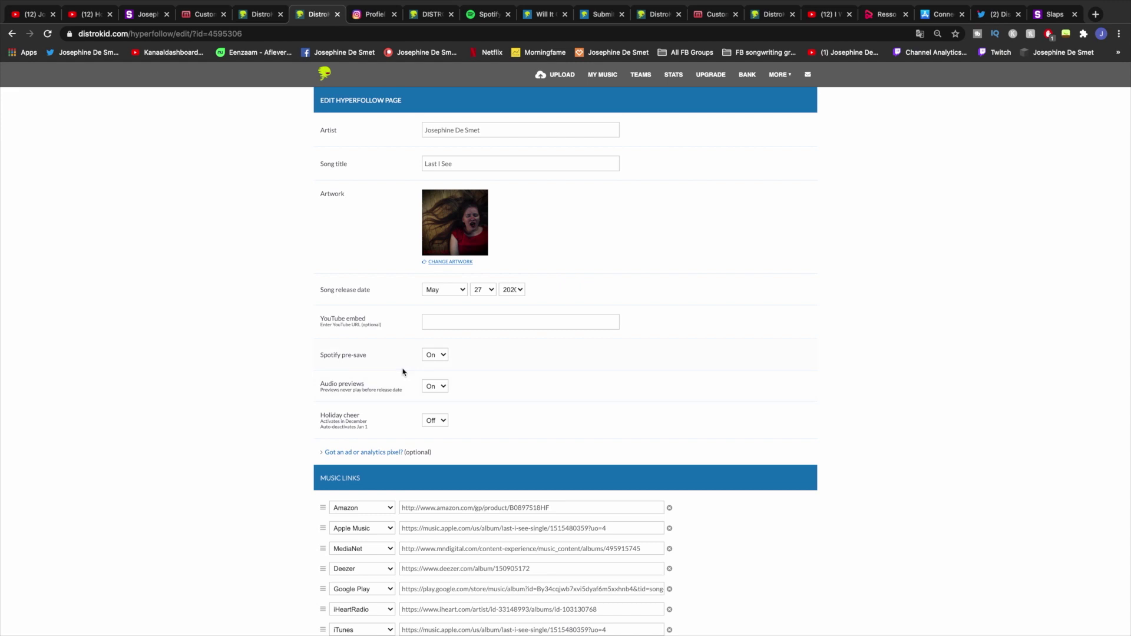
scroll(389, 359, down, 1)
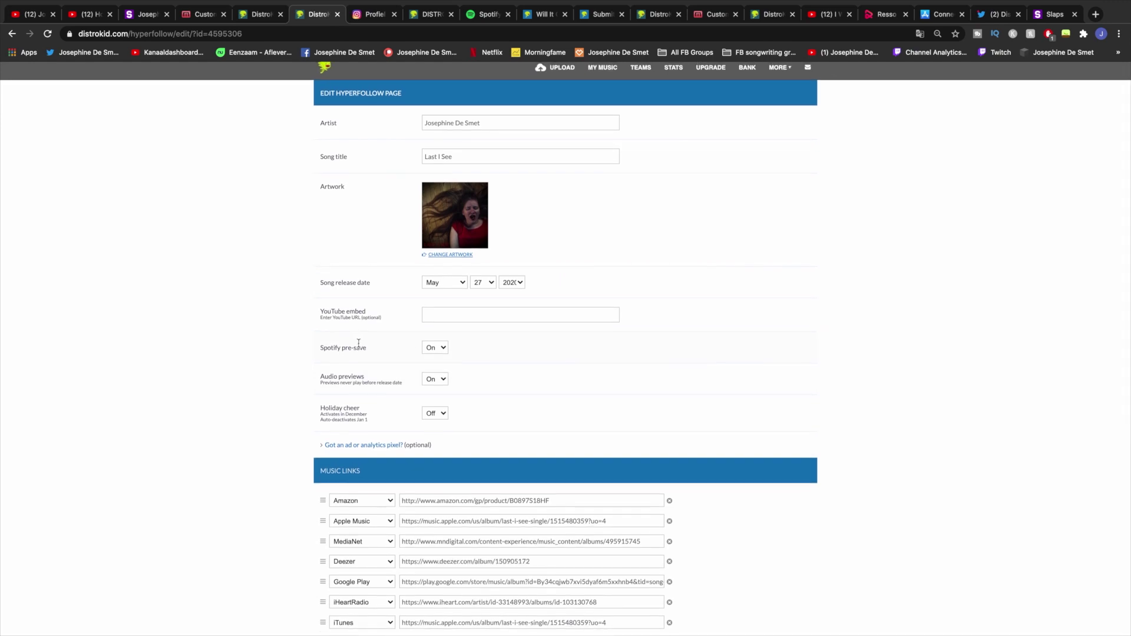
scroll(356, 343, up, 1)
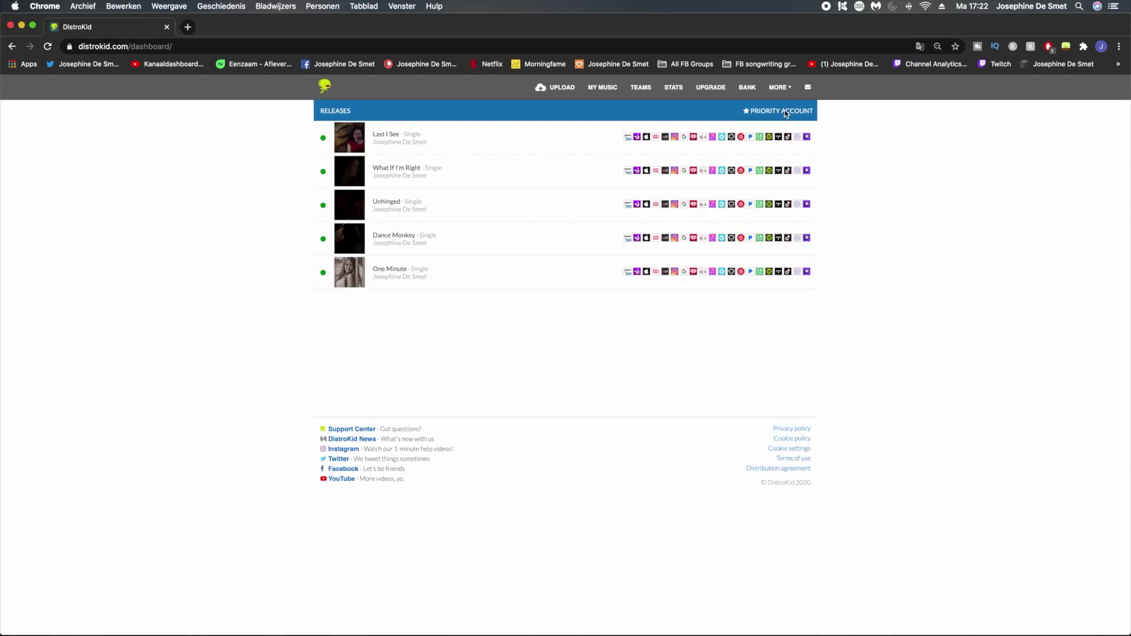
Step: Open the lyrics upload page from the releases dashboard
click(777, 89)
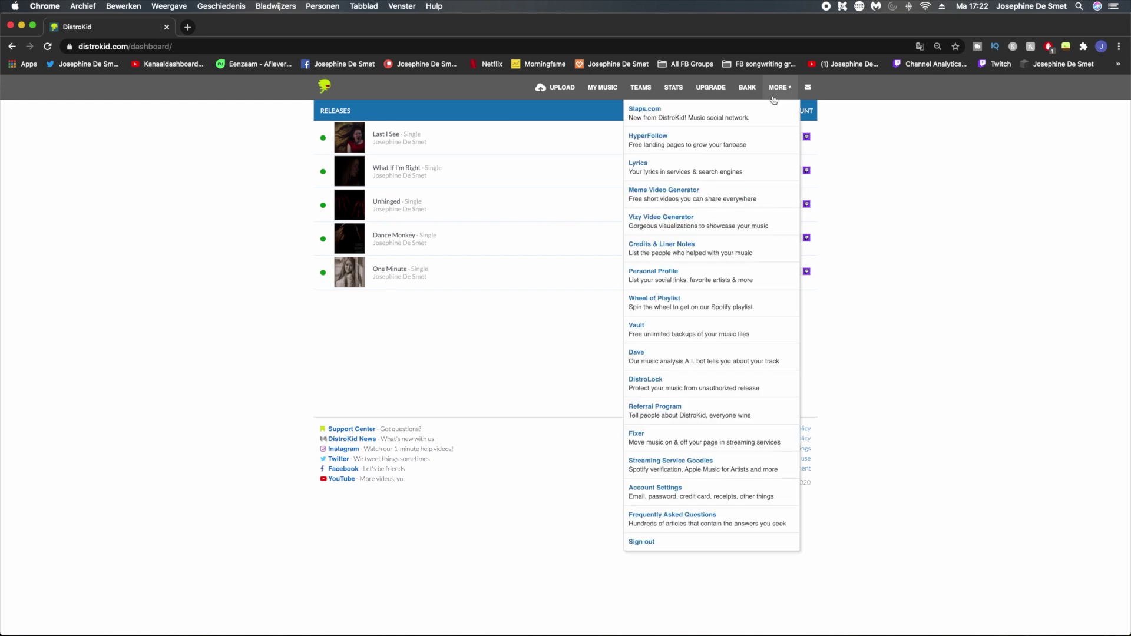
click(729, 164)
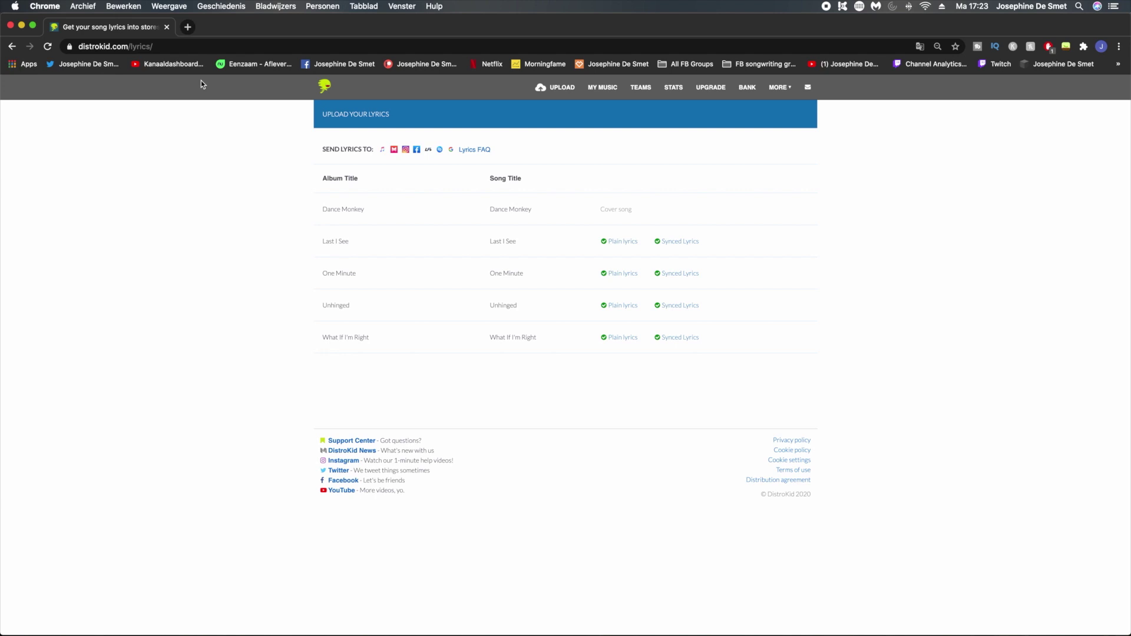
Step: Open the video generator's list of videos and start a new video of the Vizy (not free) type
click(779, 87)
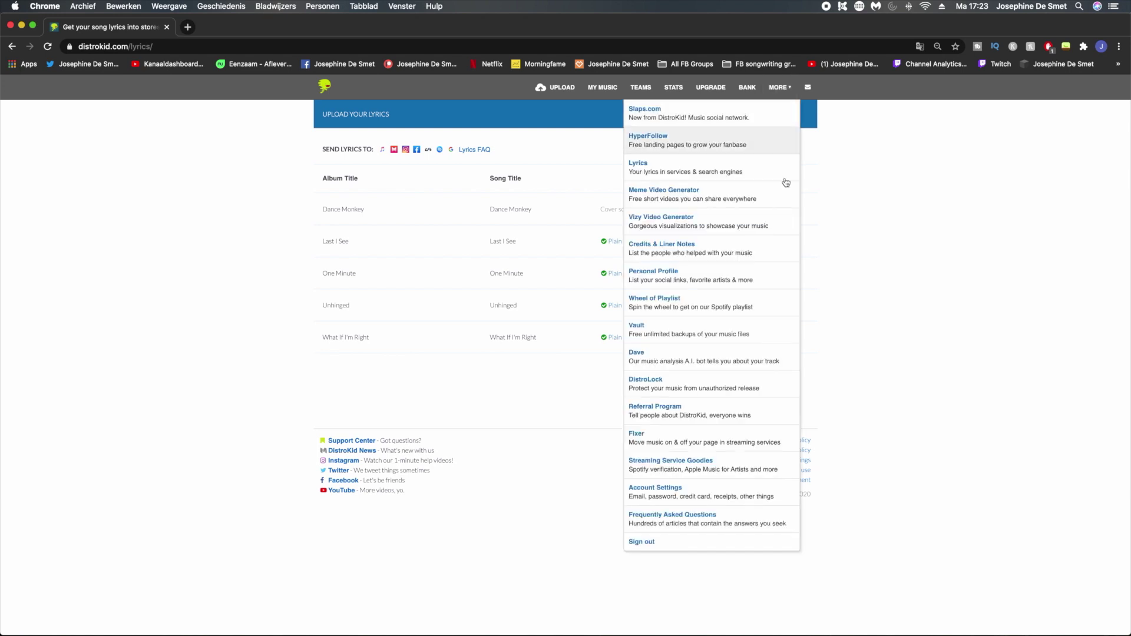
click(745, 209)
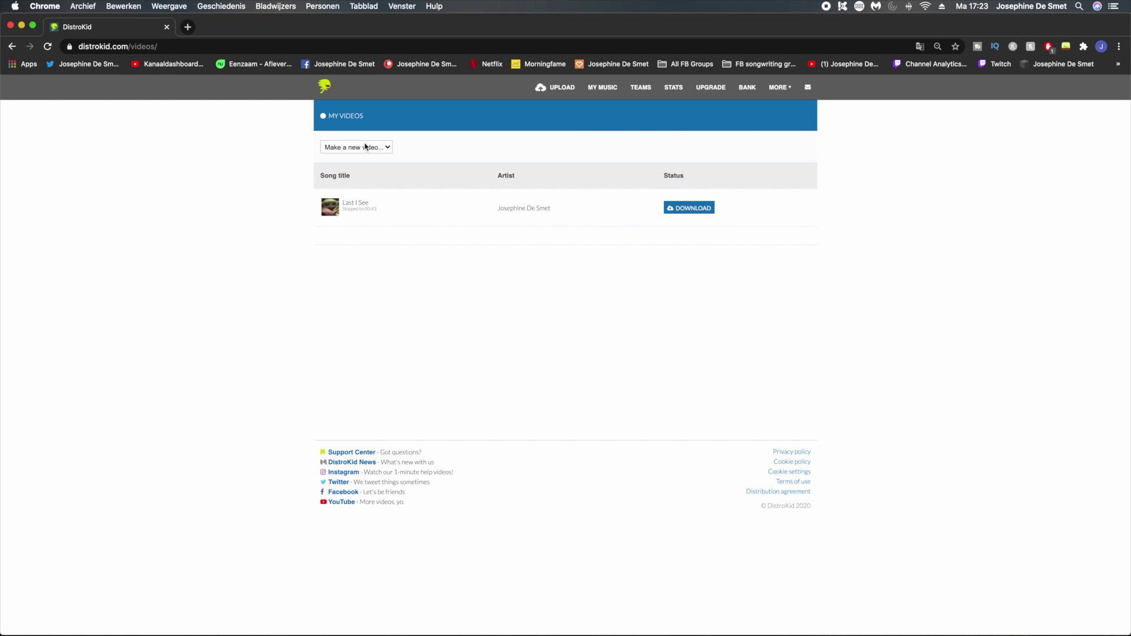
click(364, 147)
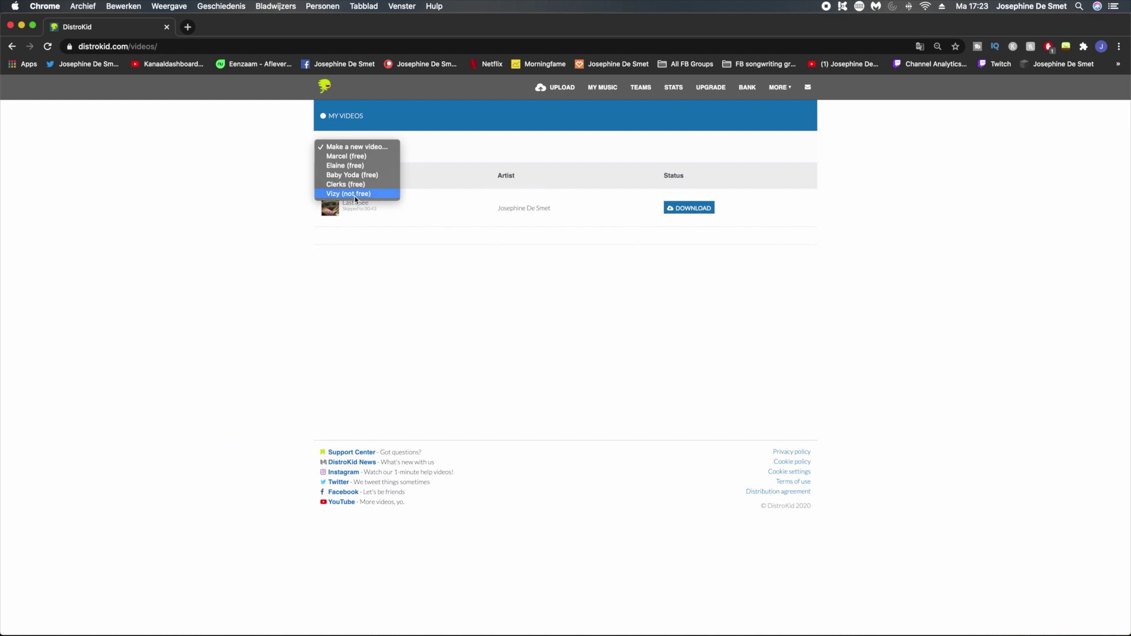
click(355, 197)
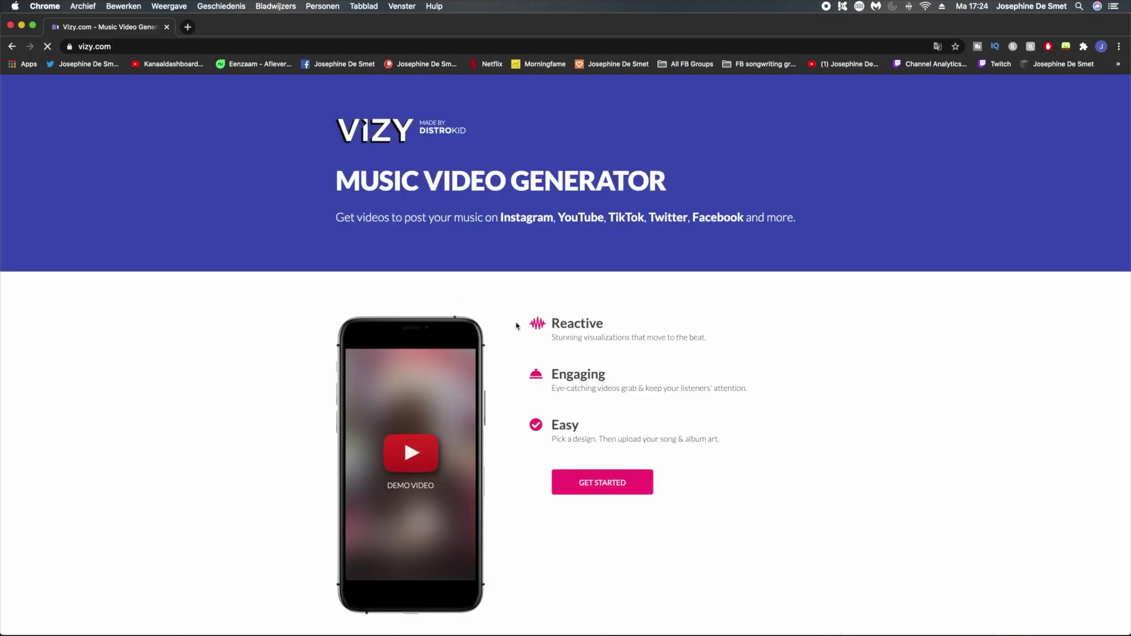
Step: Get started with Vizy, choose the Neuron template and play its preview
click(585, 475)
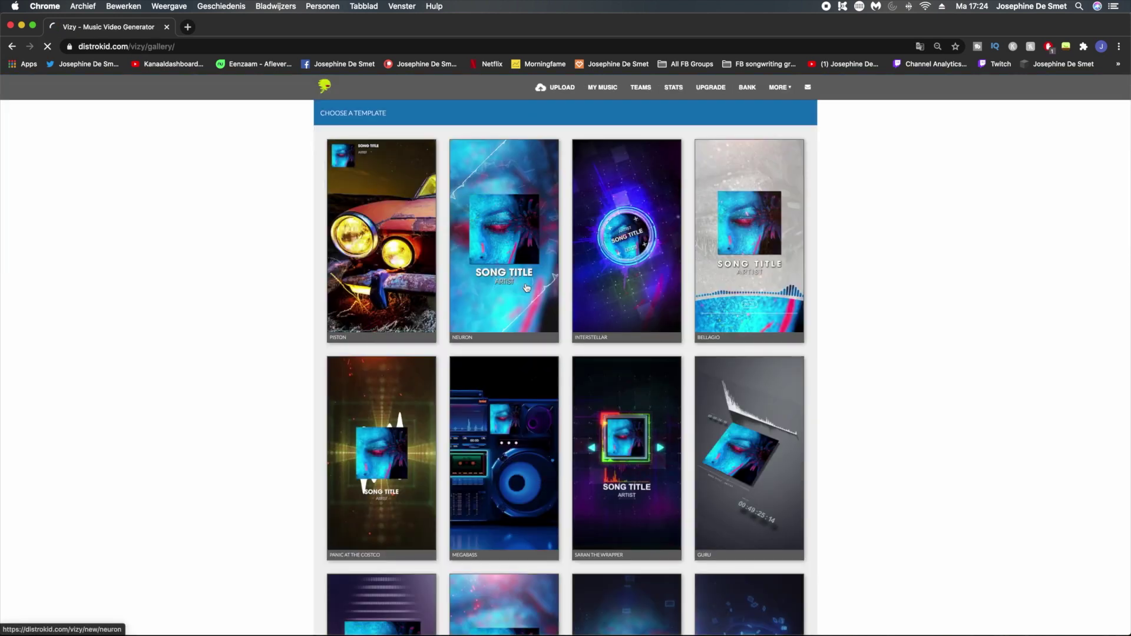
click(527, 287)
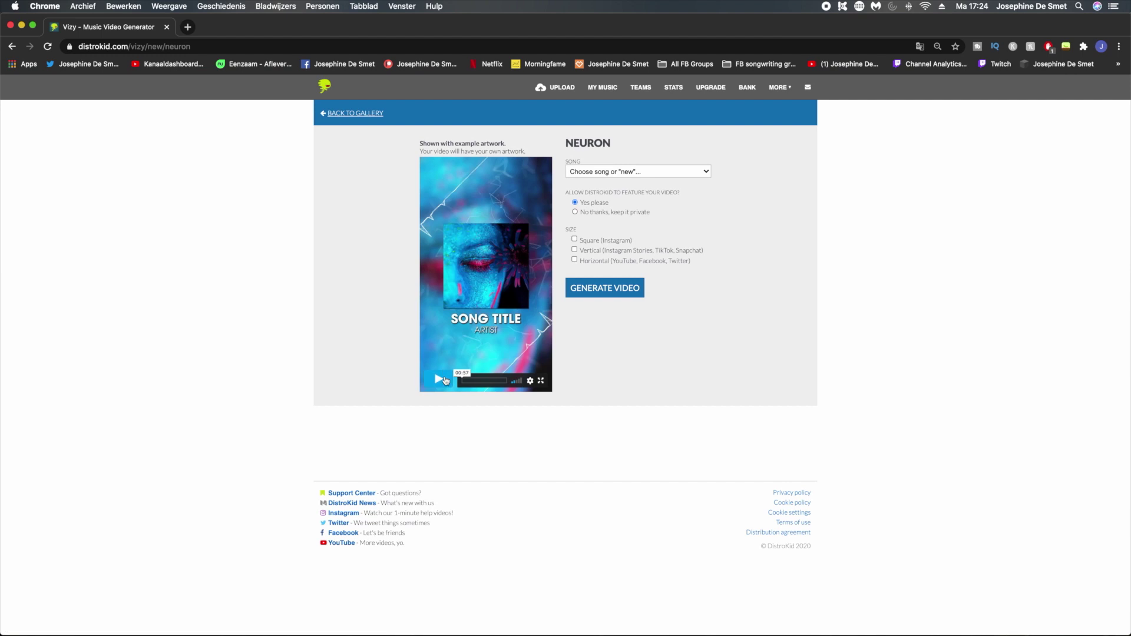
click(439, 379)
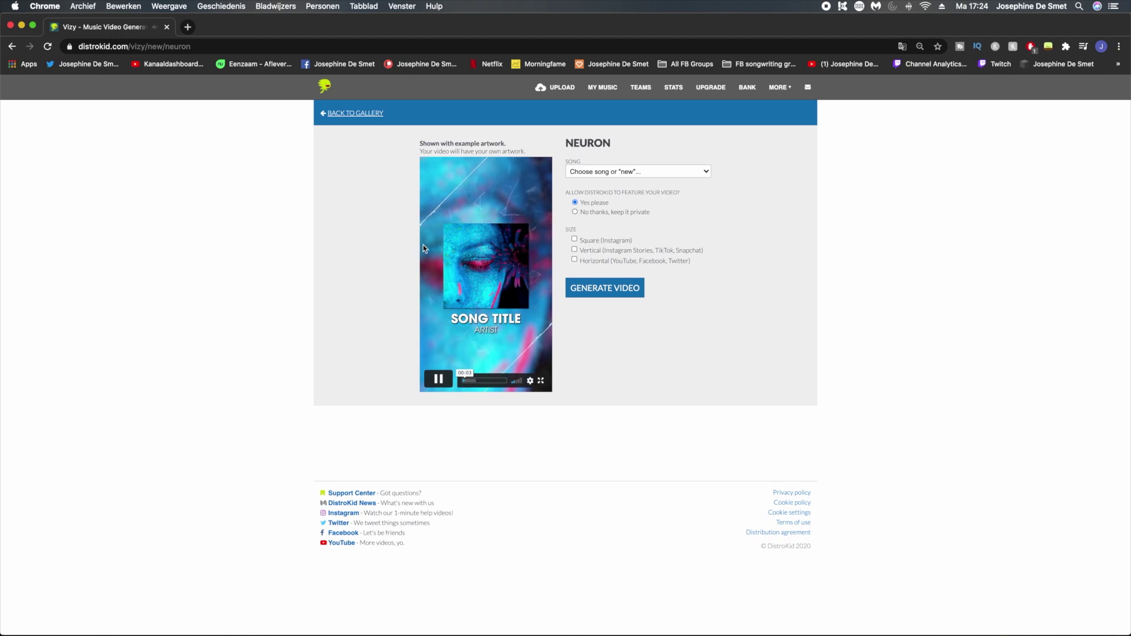
Step: Pause the Neuron preview, choose the song "Last I See" and select the square, vertical and horizontal video sizes
click(450, 386)
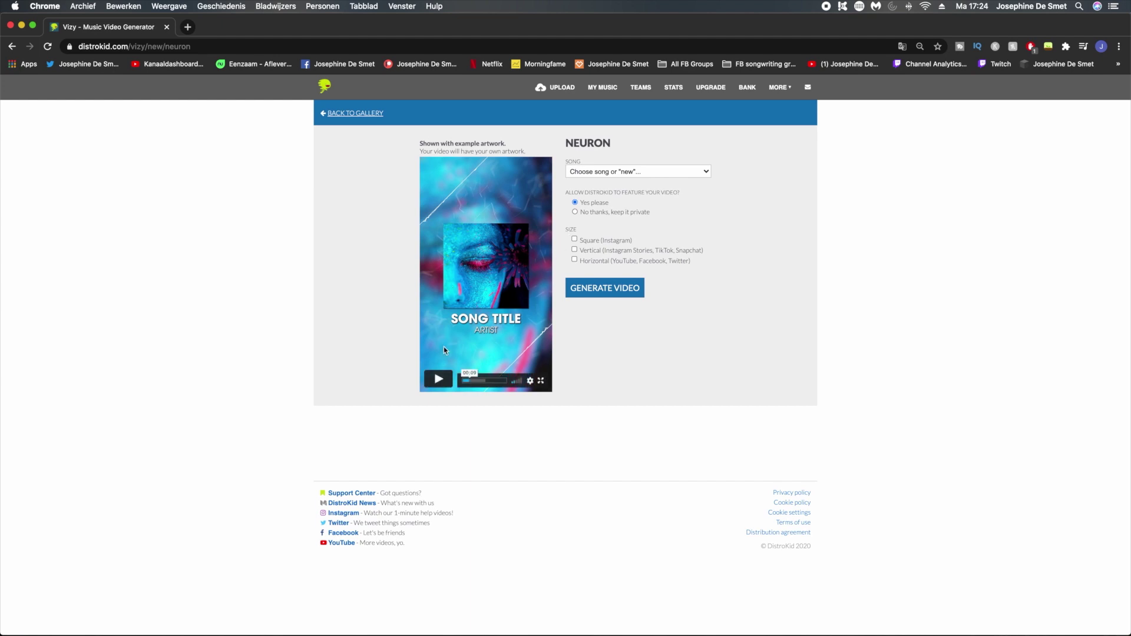
click(596, 172)
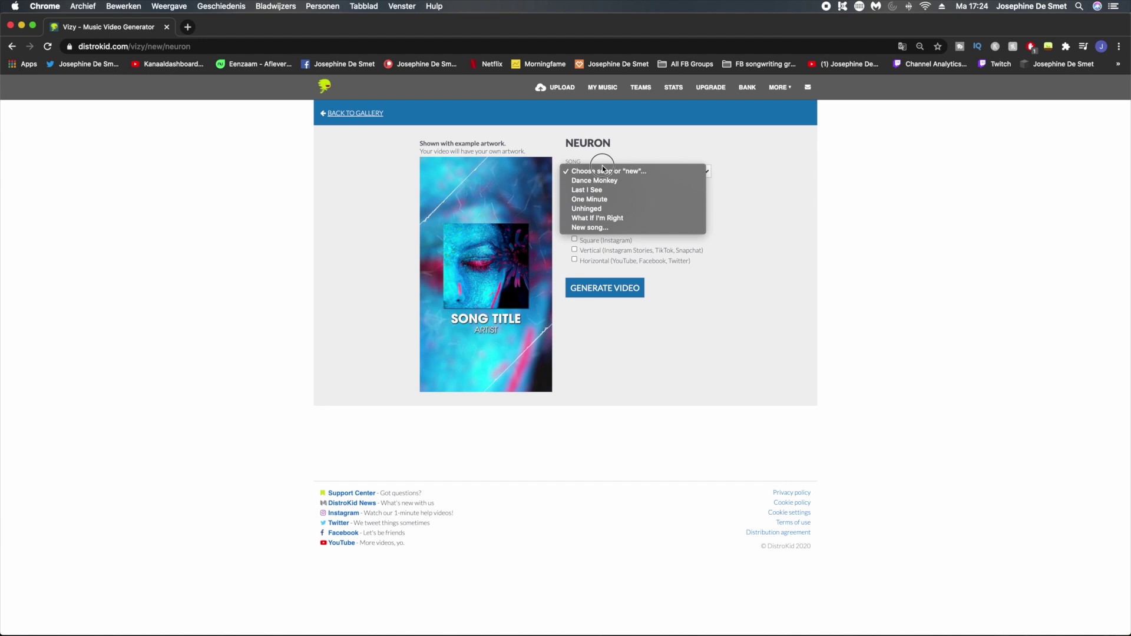
click(603, 192)
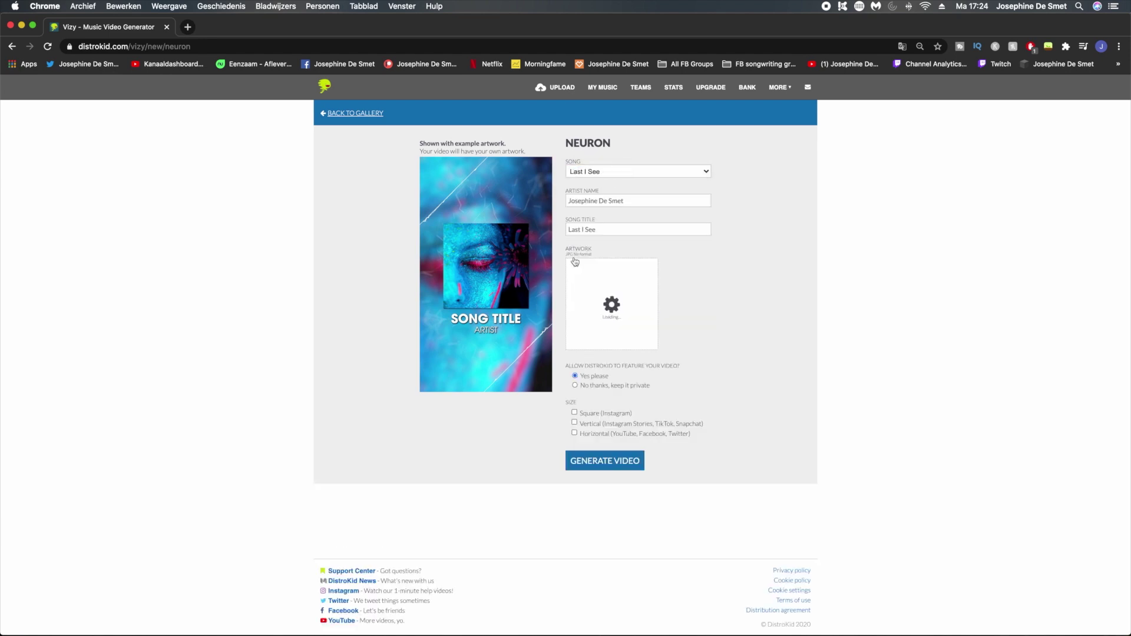
click(574, 420)
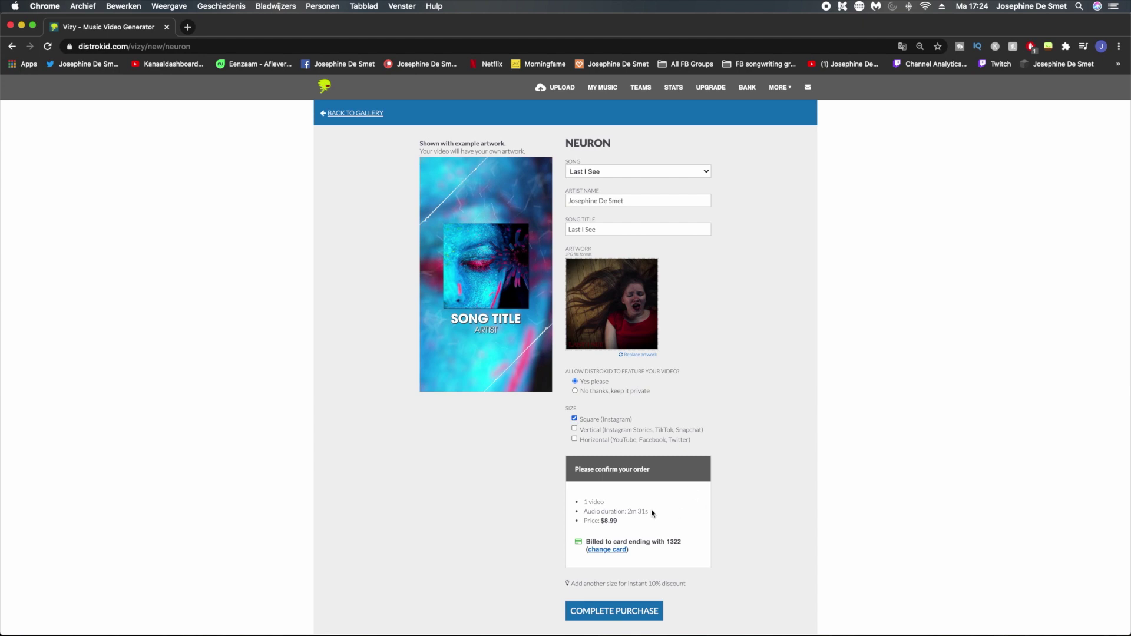
click(574, 429)
click(575, 441)
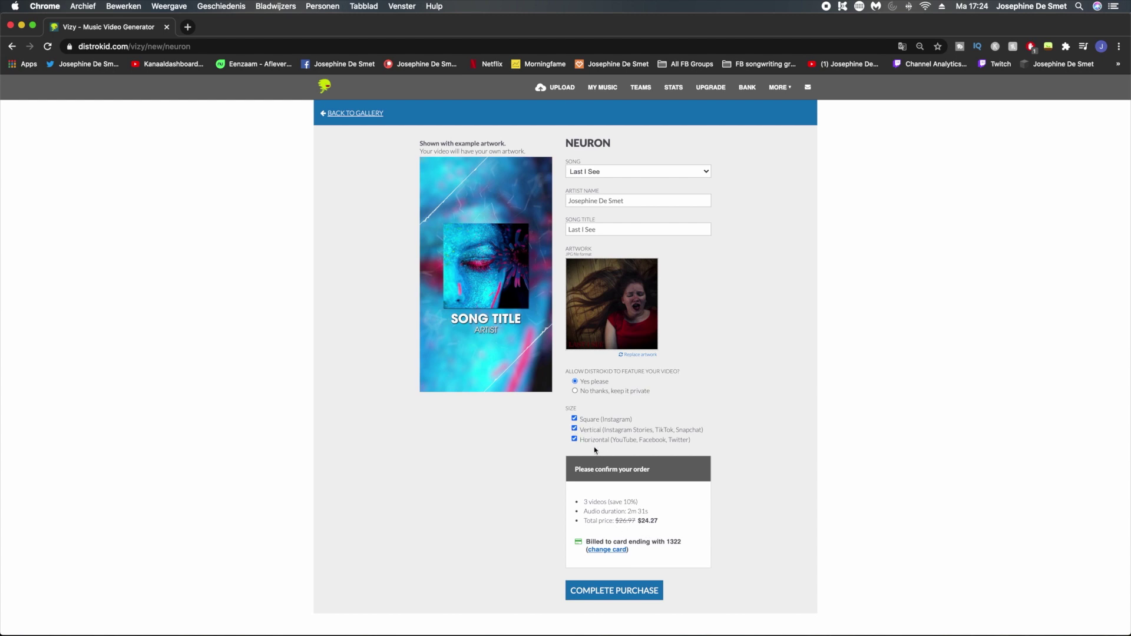
Step: Open the credits and liner notes of the song "One Minute" and view the credit types that can be added
mouse_move(780, 87)
click(741, 251)
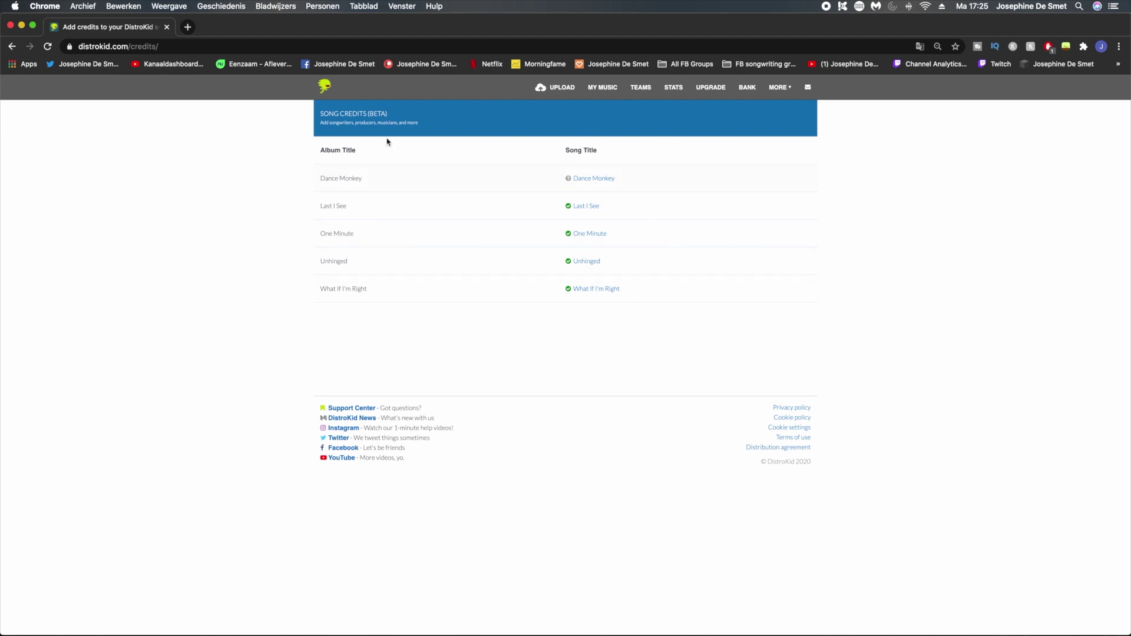
click(597, 234)
click(381, 214)
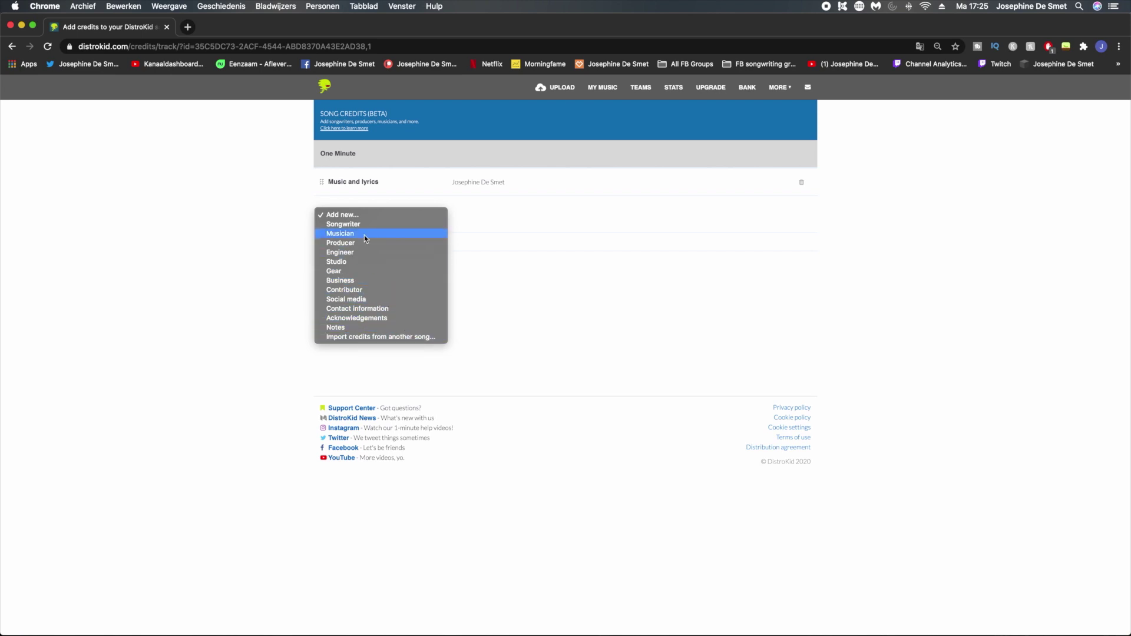
Step: Open the Teams page and view the releases available for automated payment splits, without choosing one
click(639, 89)
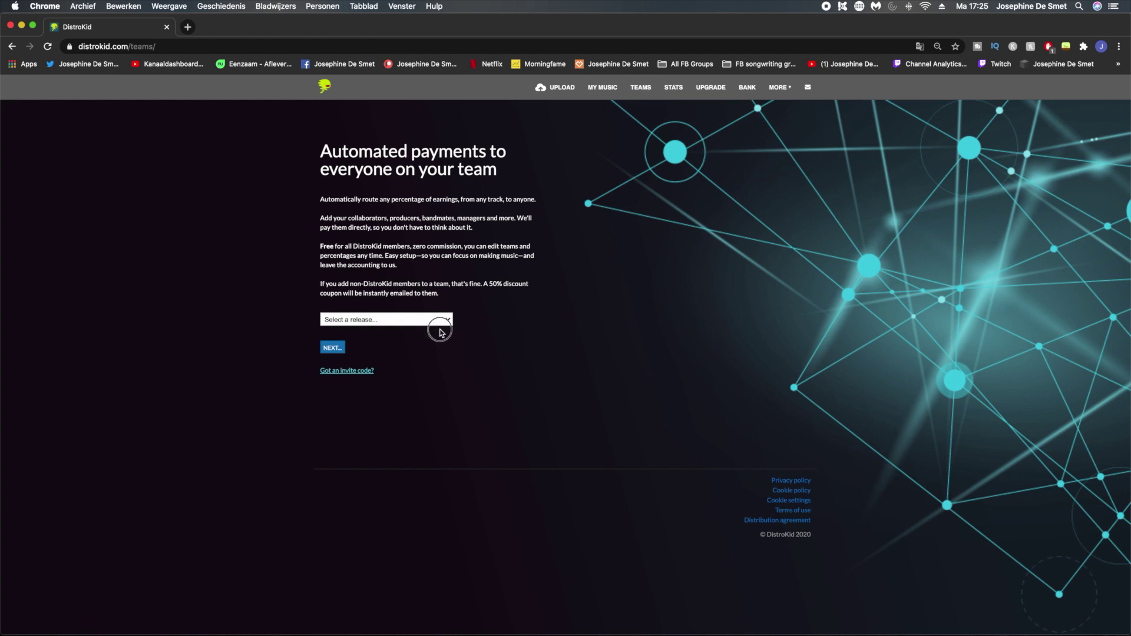
click(438, 325)
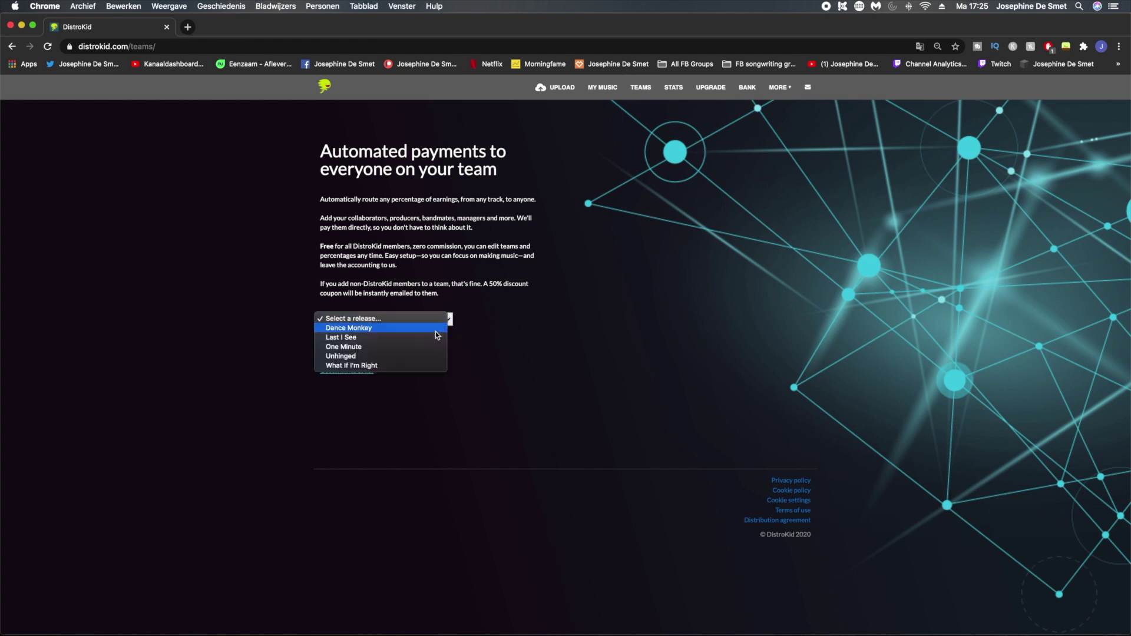
click(626, 323)
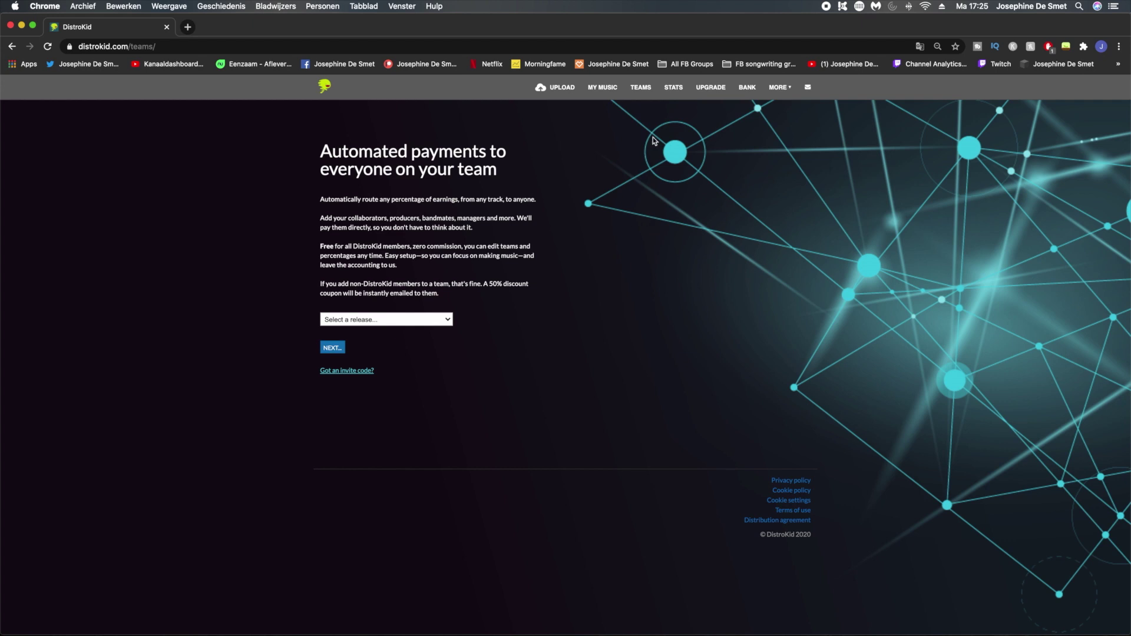
Step: Open the personal profile and examine its bio, languages, social links, expertise, favorite genres and musical influences
click(788, 85)
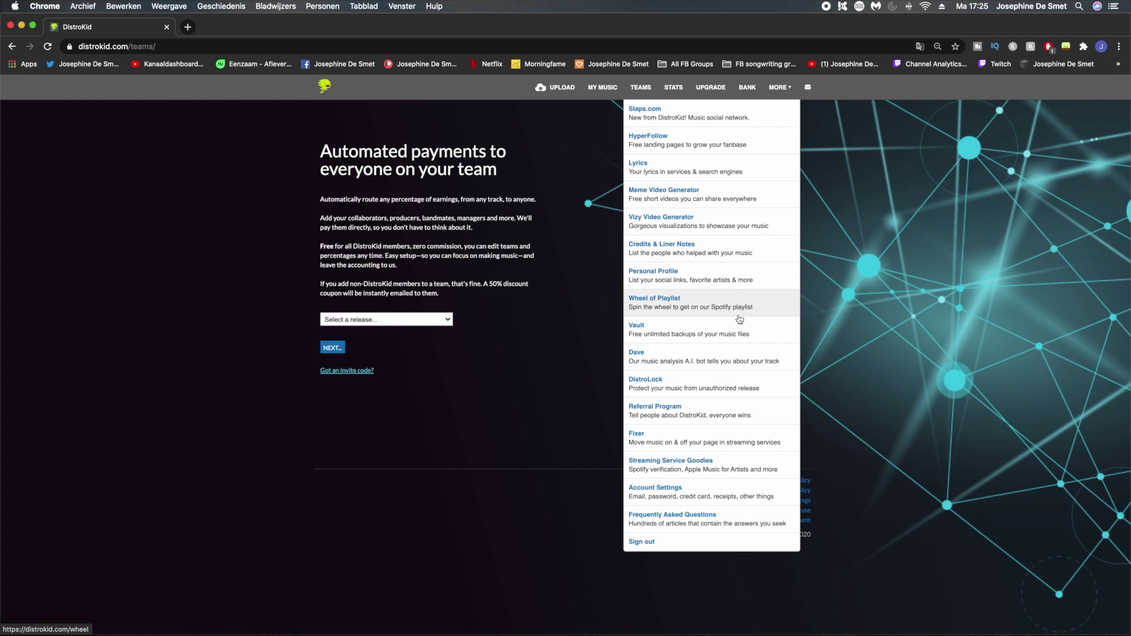
click(680, 280)
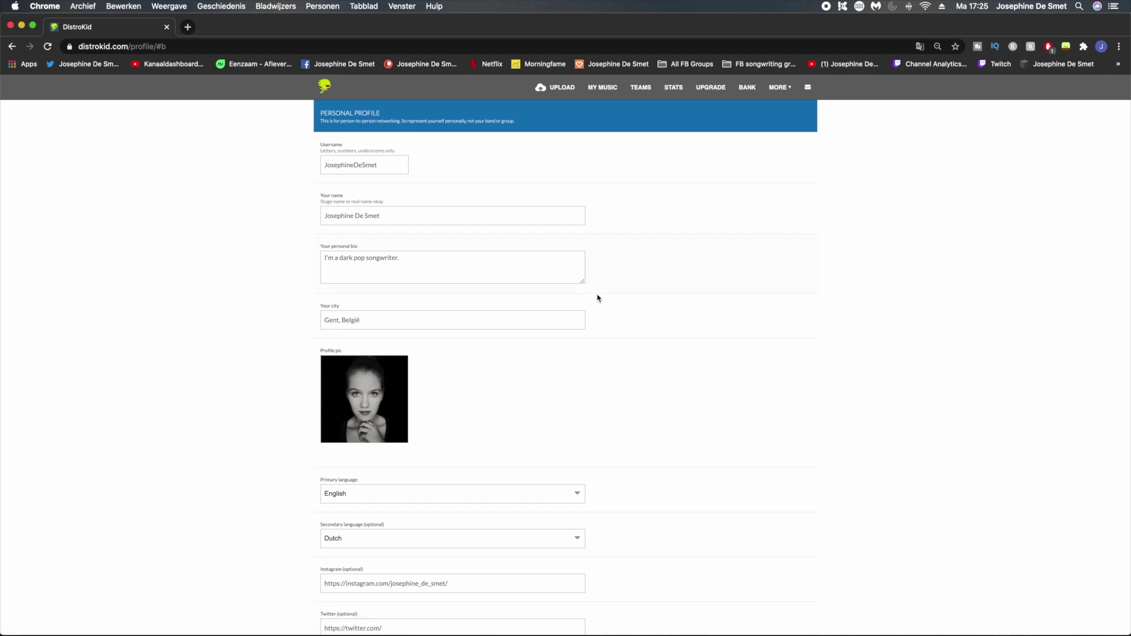
scroll(591, 422, down, 5)
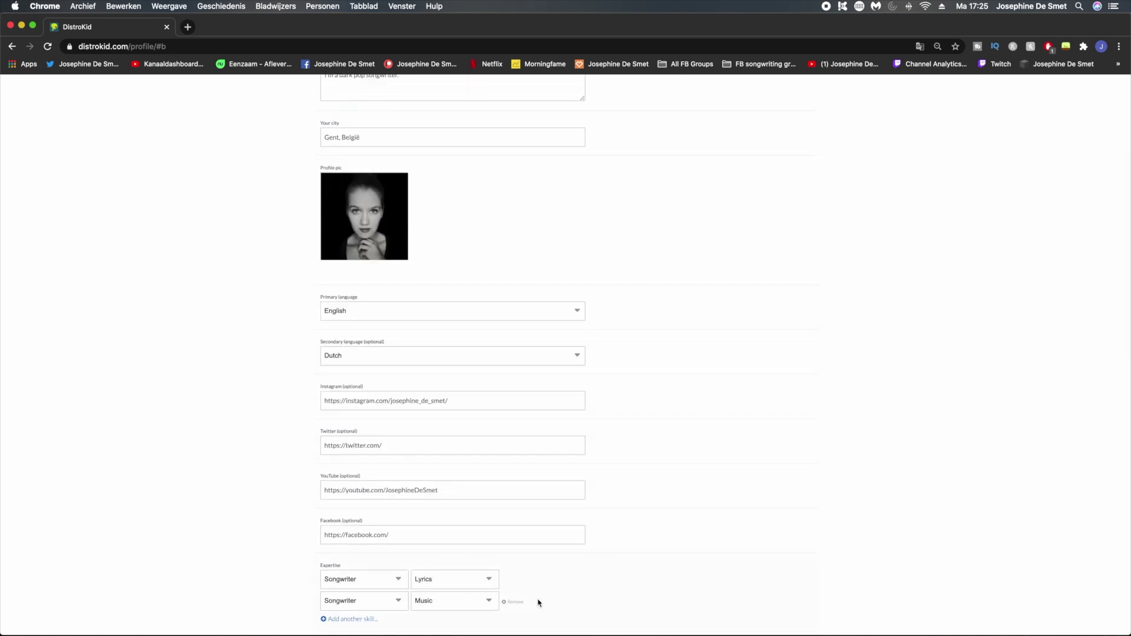
scroll(538, 602, down, 8)
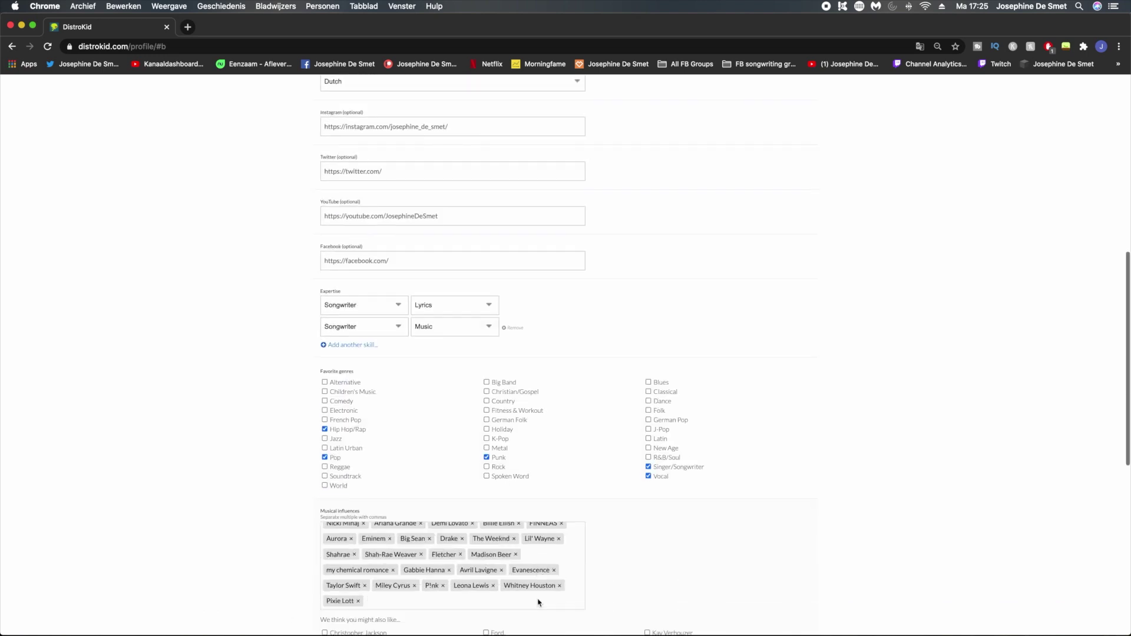
scroll(664, 519, down, 3)
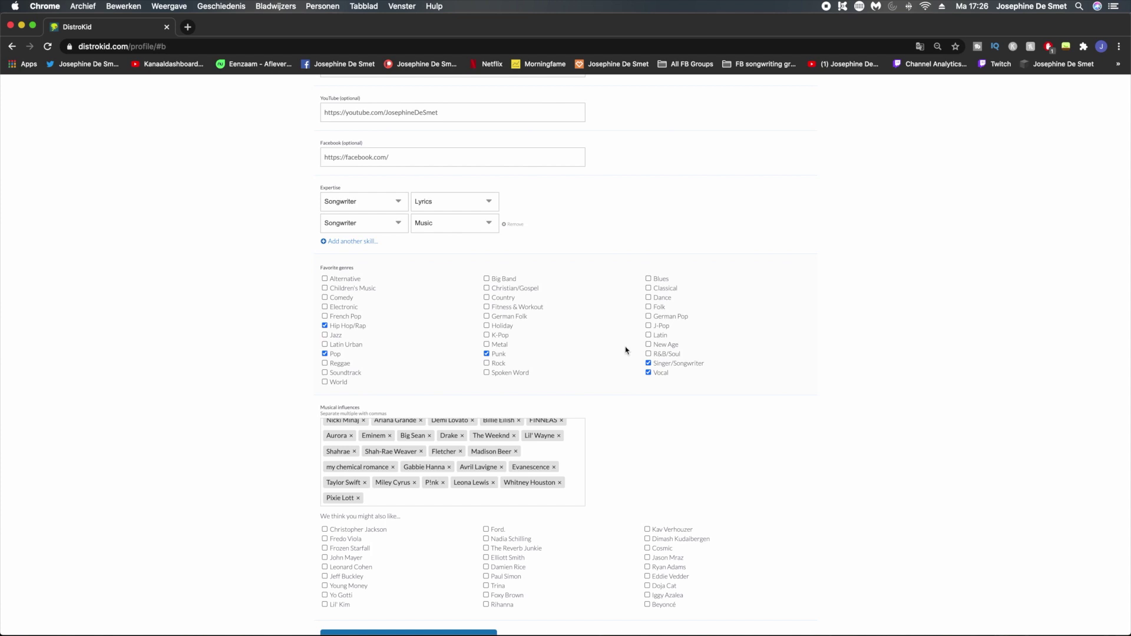
scroll(626, 350, up, 15)
Step: Open Wheel of Playlist, pick the song "Last I See (single)" and connect with Spotify
click(780, 88)
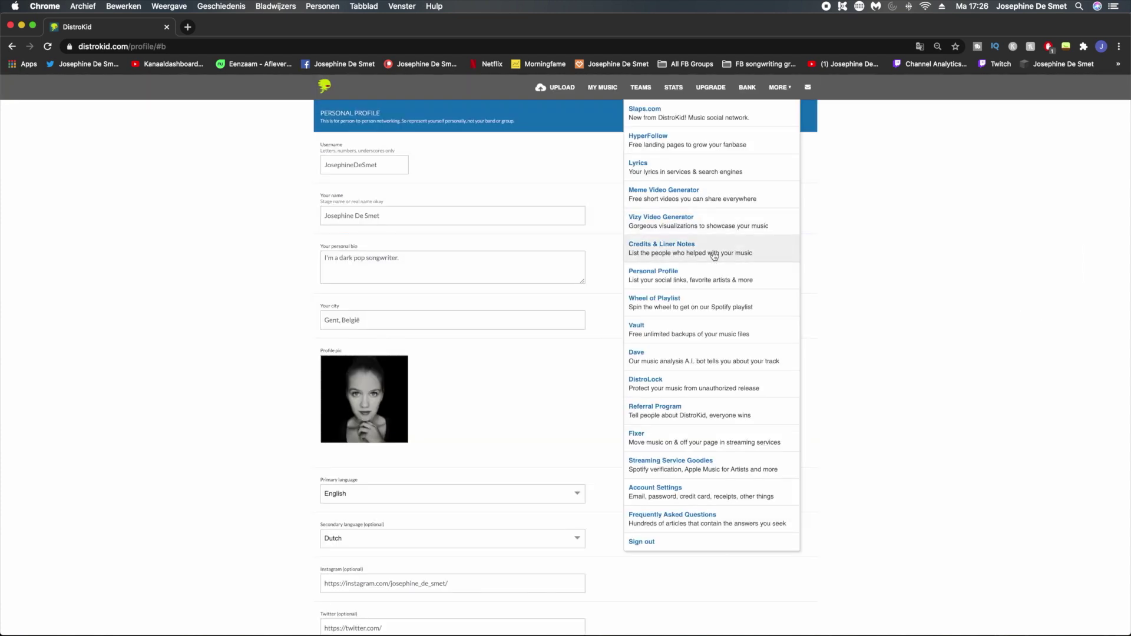
click(705, 317)
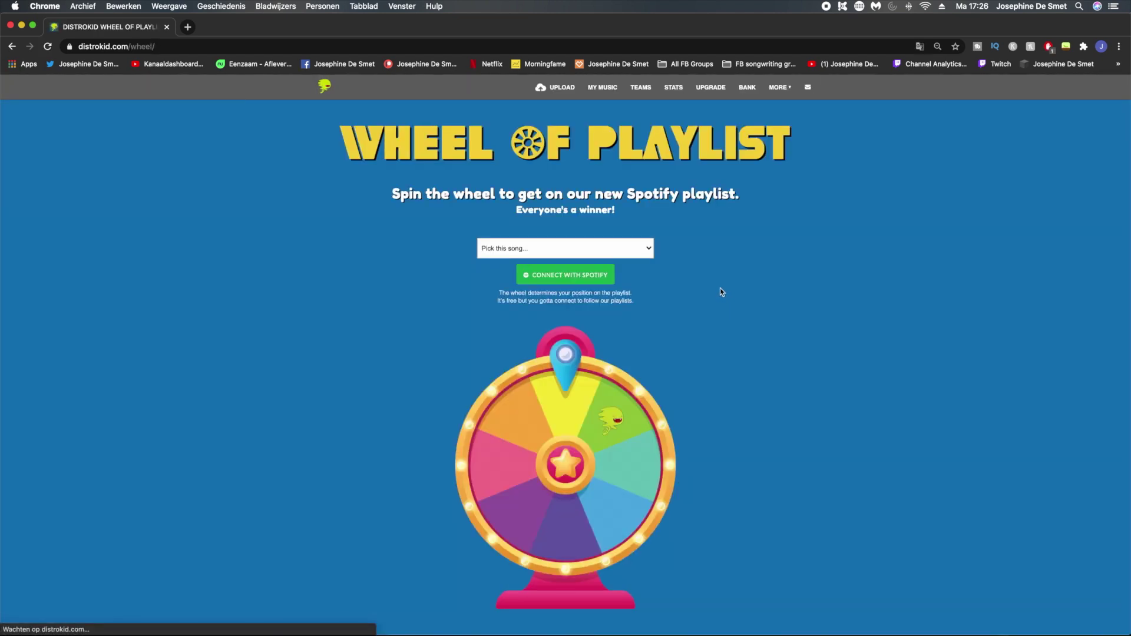
click(567, 248)
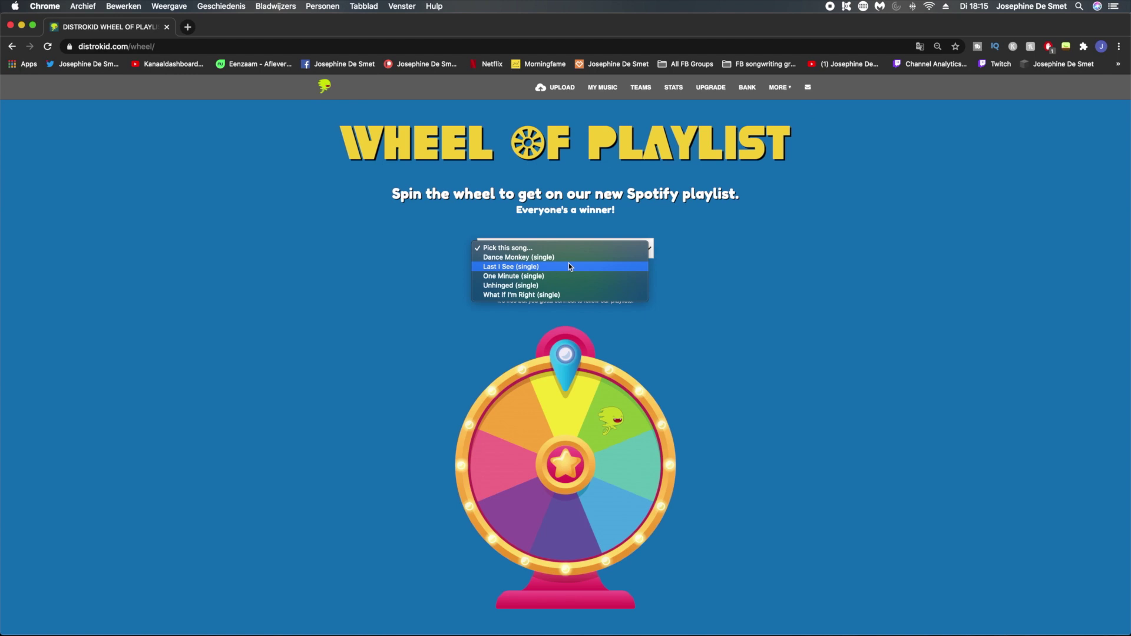
click(569, 266)
click(568, 281)
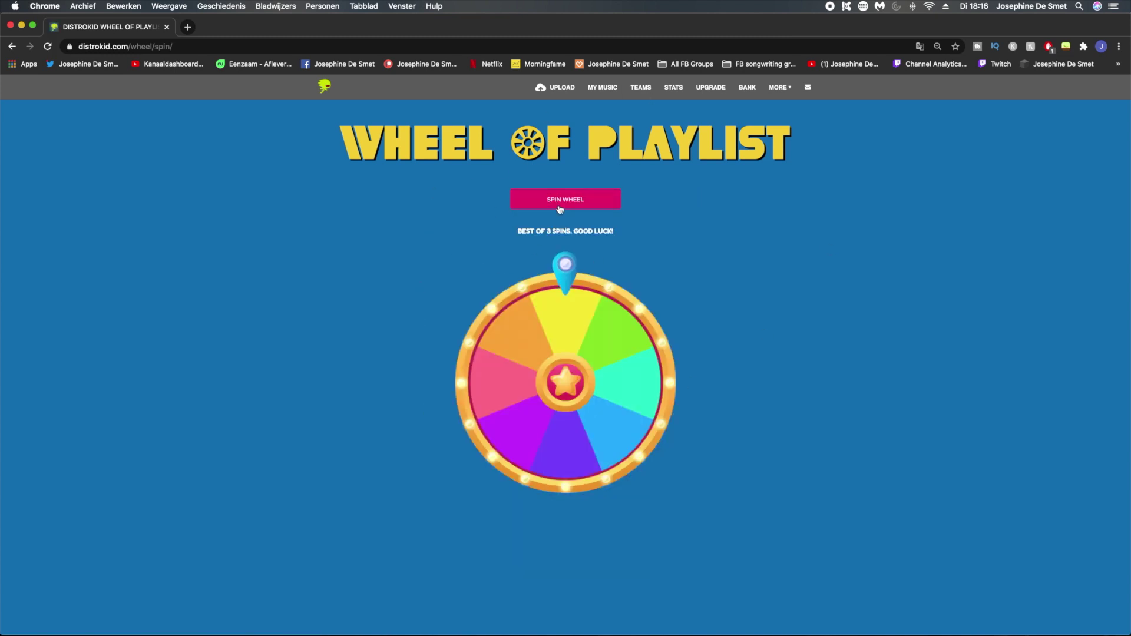
Step: Spin the playlist wheel three times
click(559, 200)
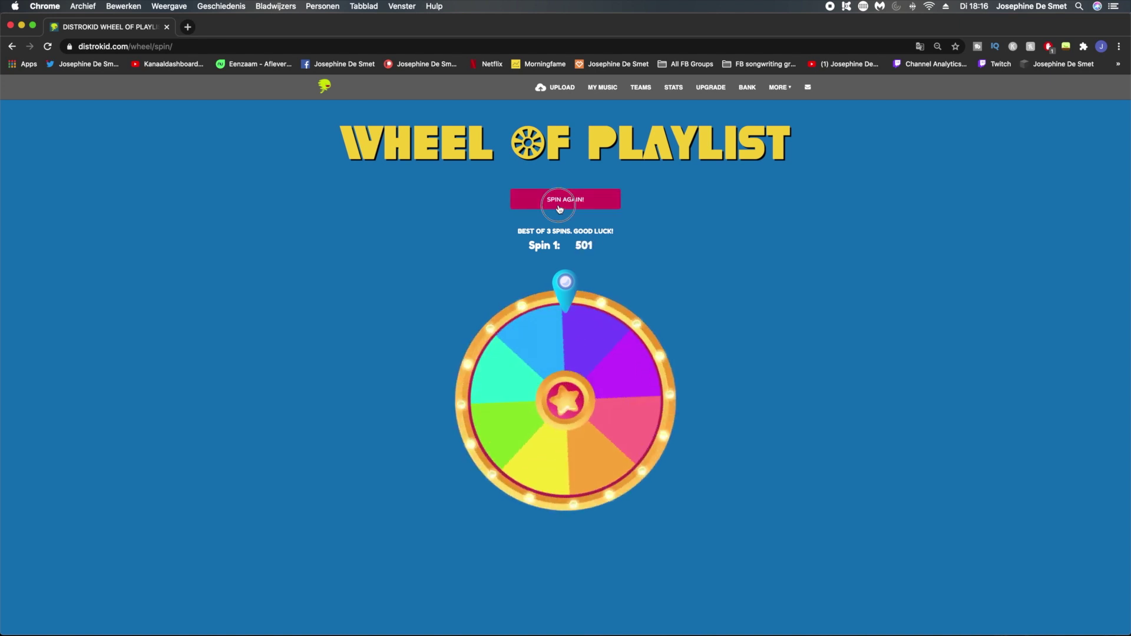
click(560, 203)
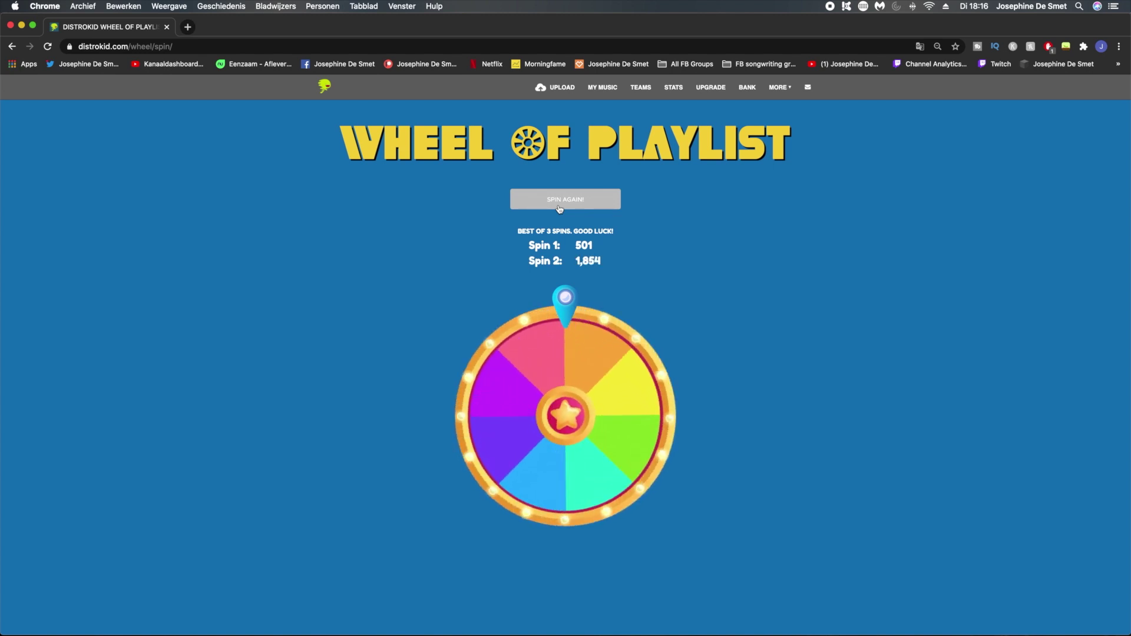
click(559, 209)
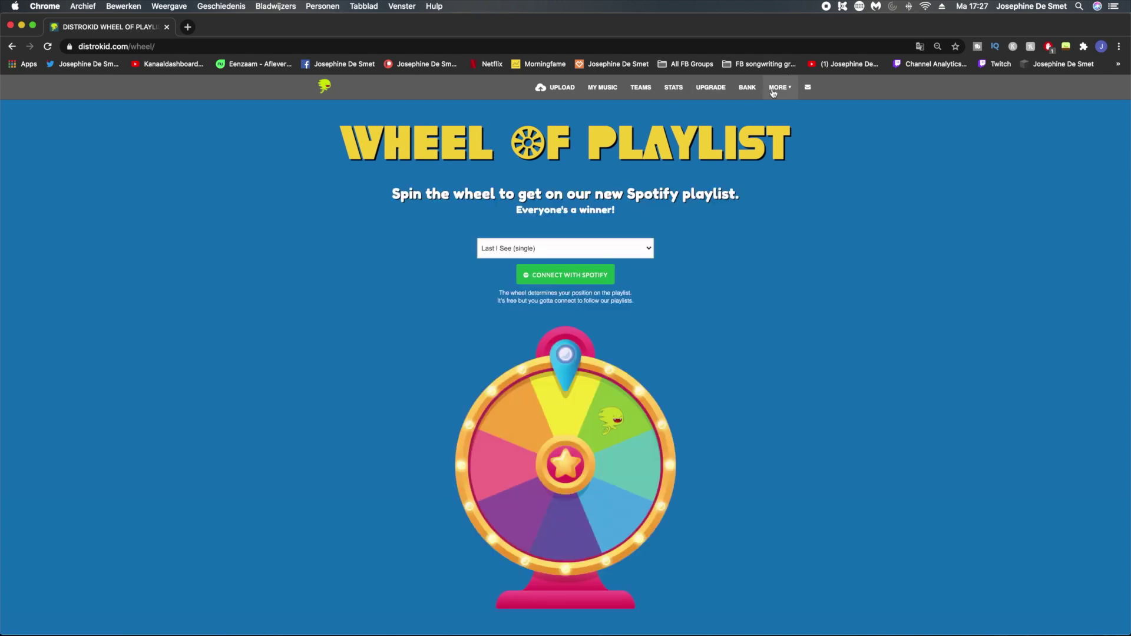
Step: Open the Vault of music file backups and view the contents of the "Dance Monkey" folder
click(772, 96)
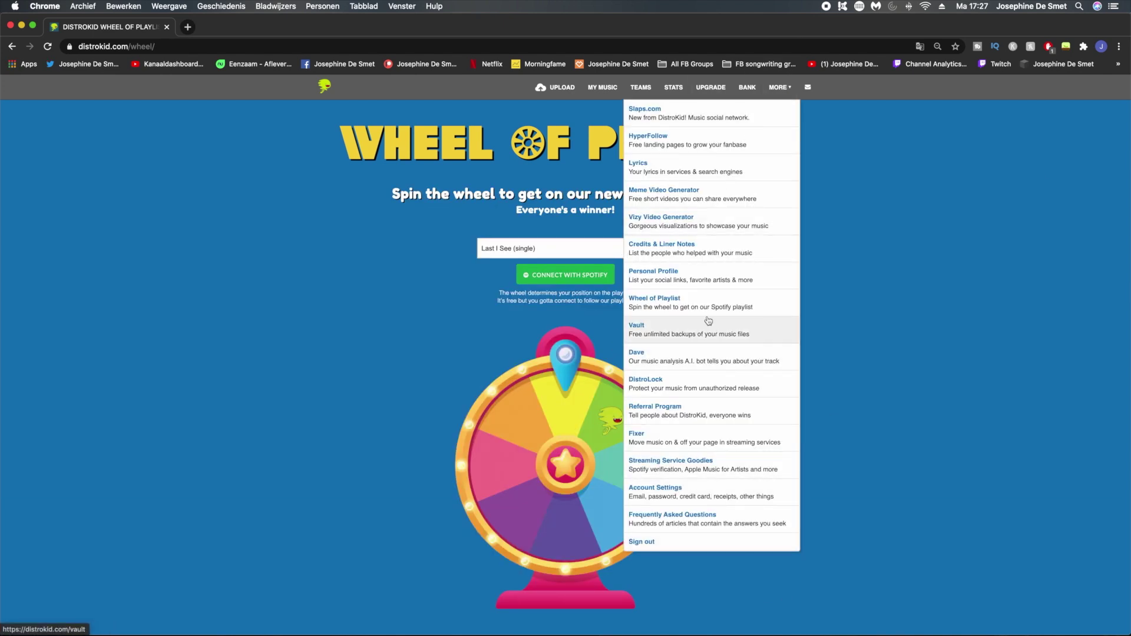
click(707, 321)
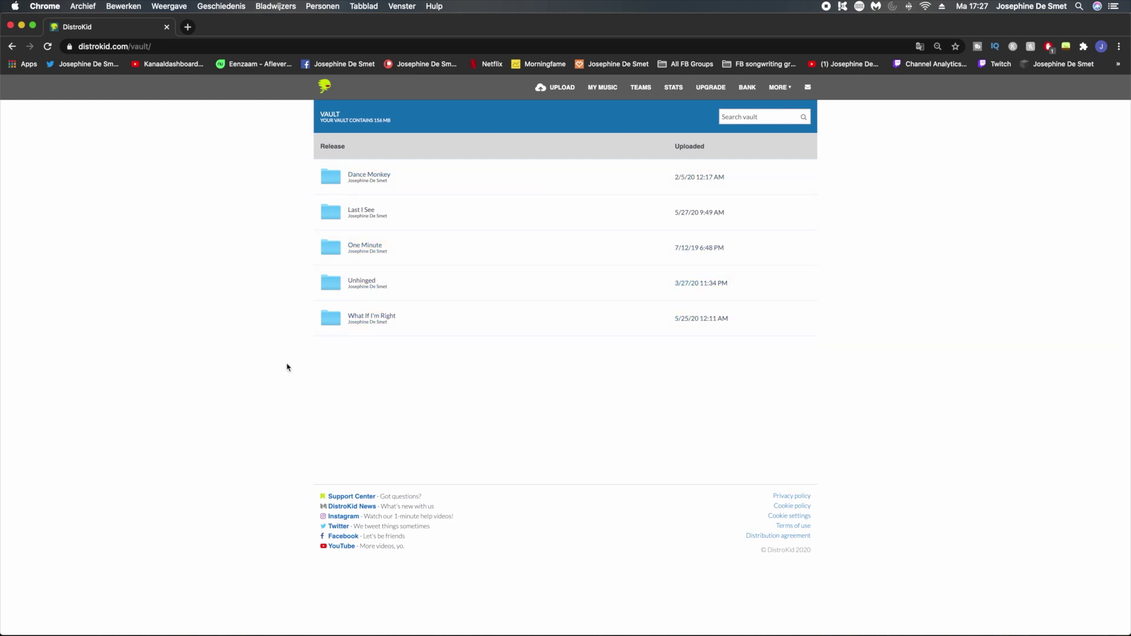
click(415, 178)
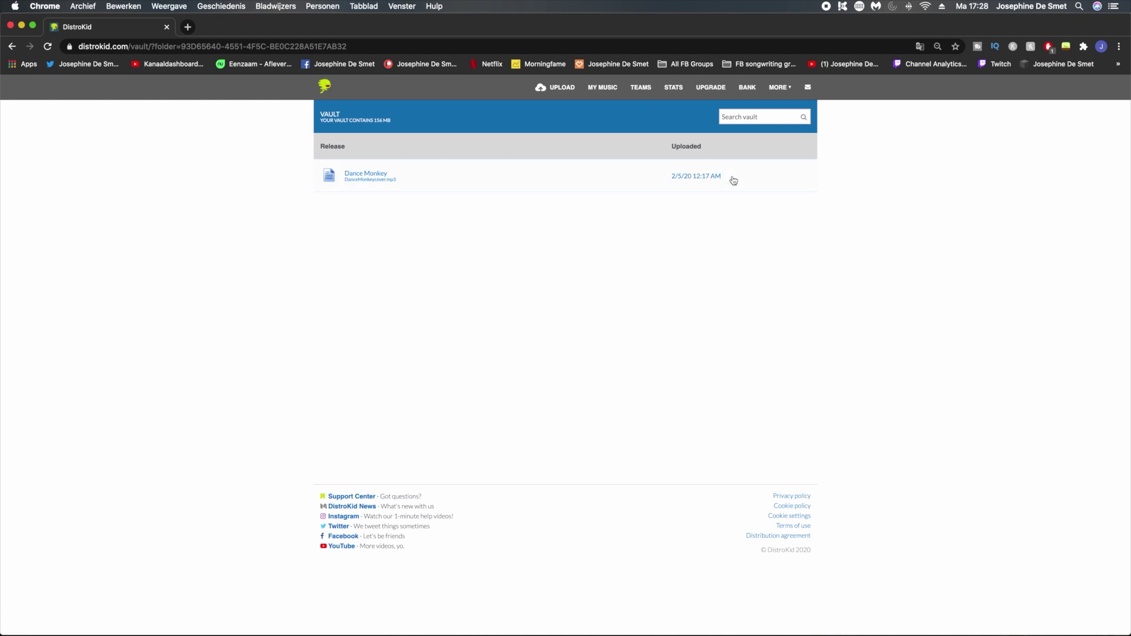
Step: Open the "Last I See" release from the releases dashboard and examine the ISRC code in its song row
click(617, 97)
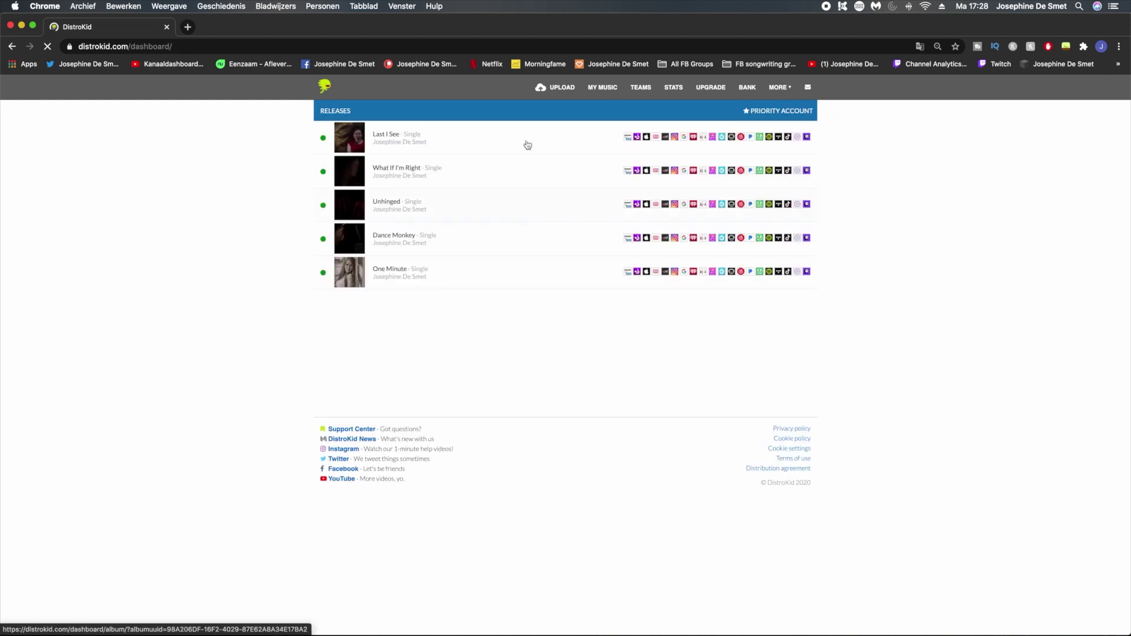
click(376, 139)
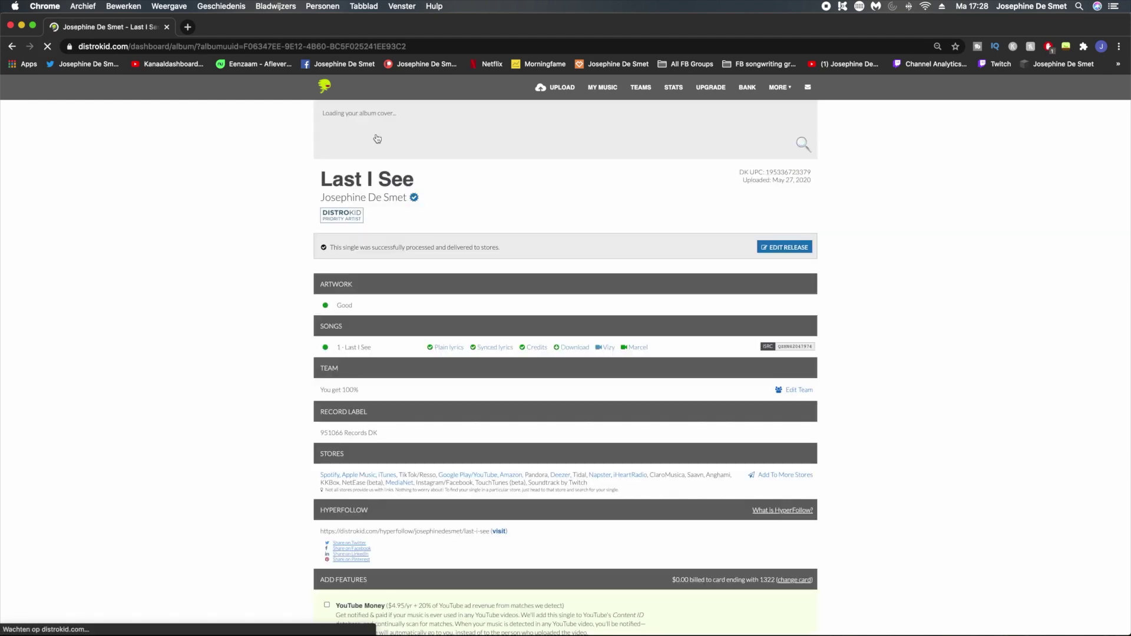
click(781, 484)
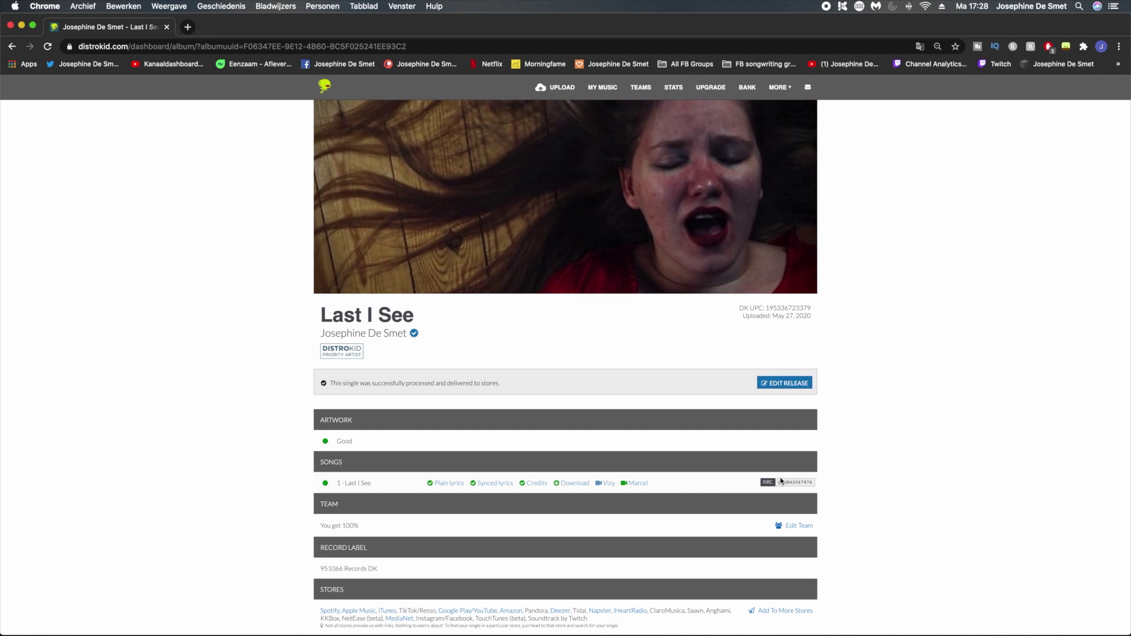
triple_click(837, 478)
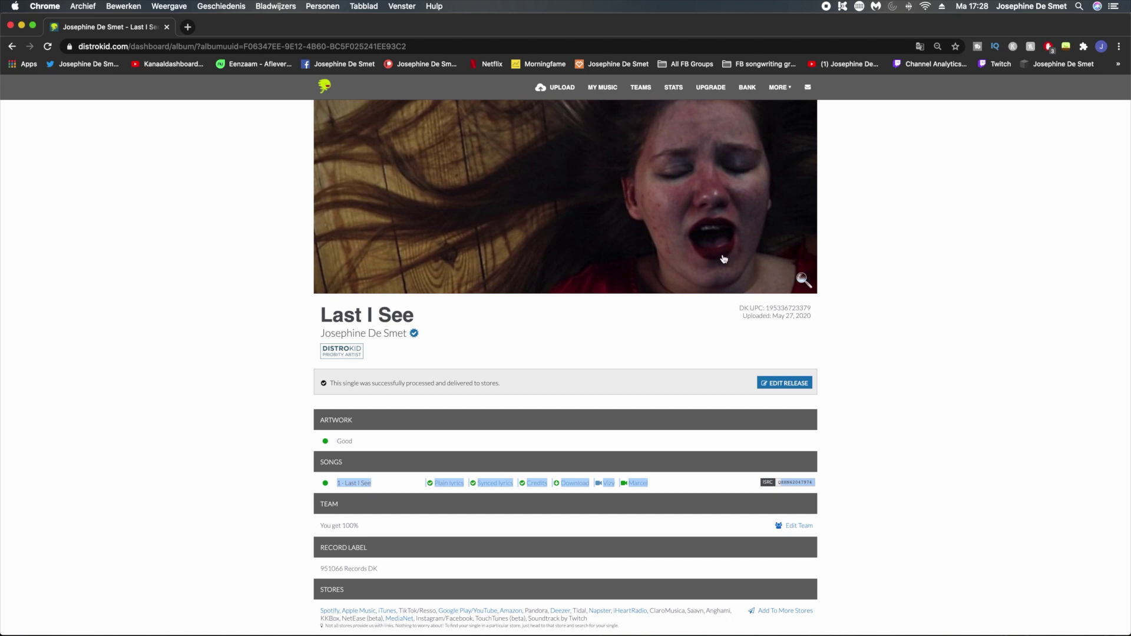
click(979, 422)
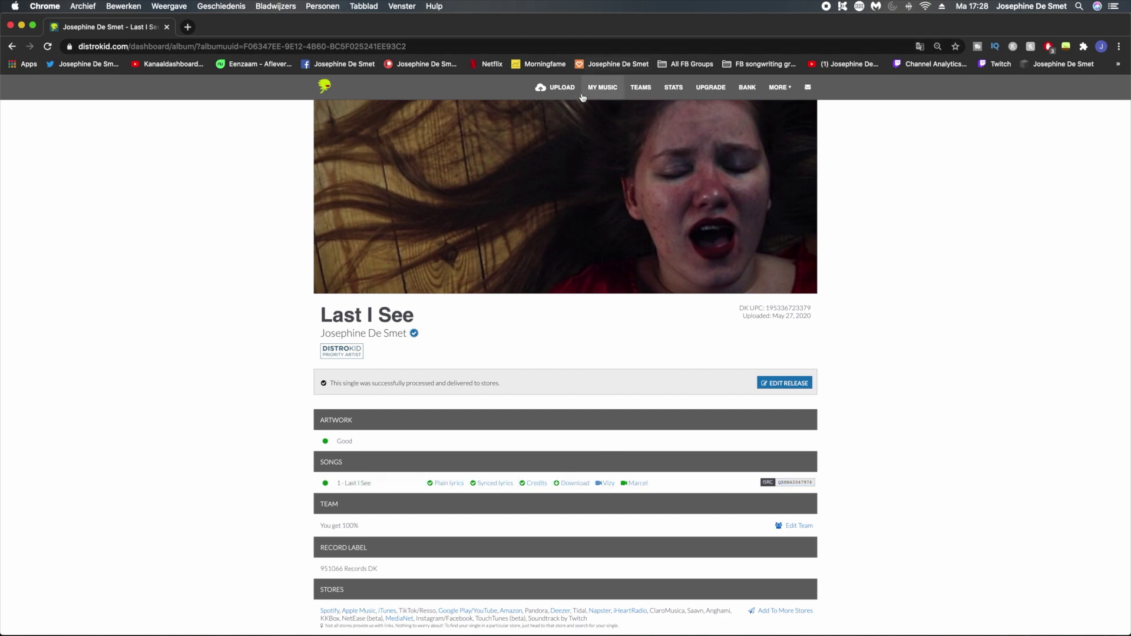
Step: Start a new music upload, set the number of songs to 5 and review the album and track fields
click(557, 87)
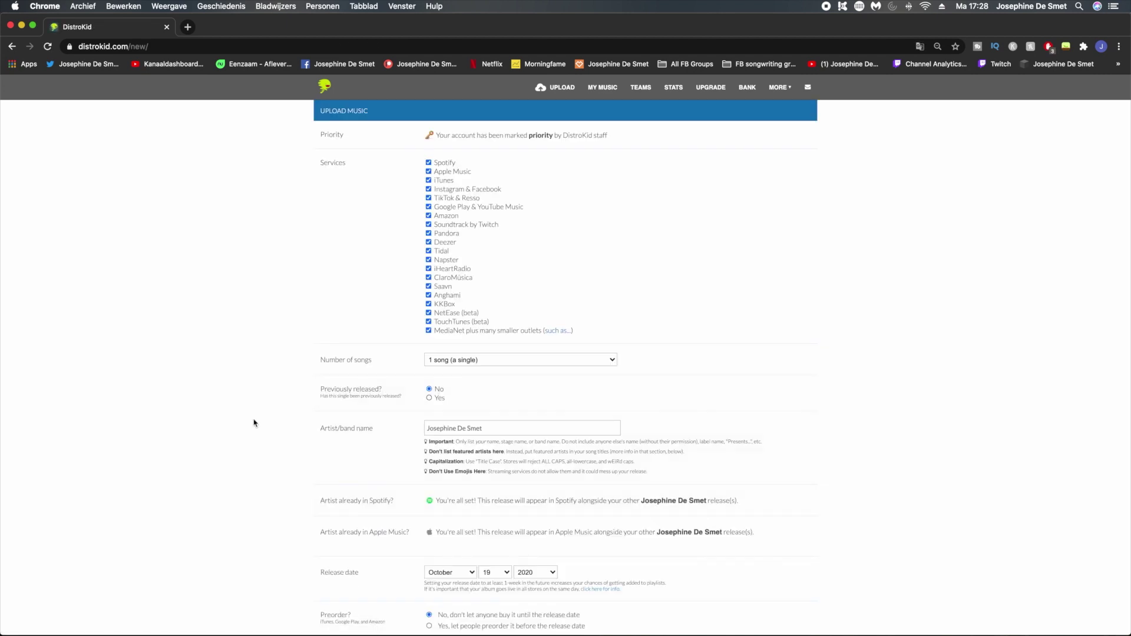
click(470, 360)
click(467, 397)
scroll(537, 572, down, 5)
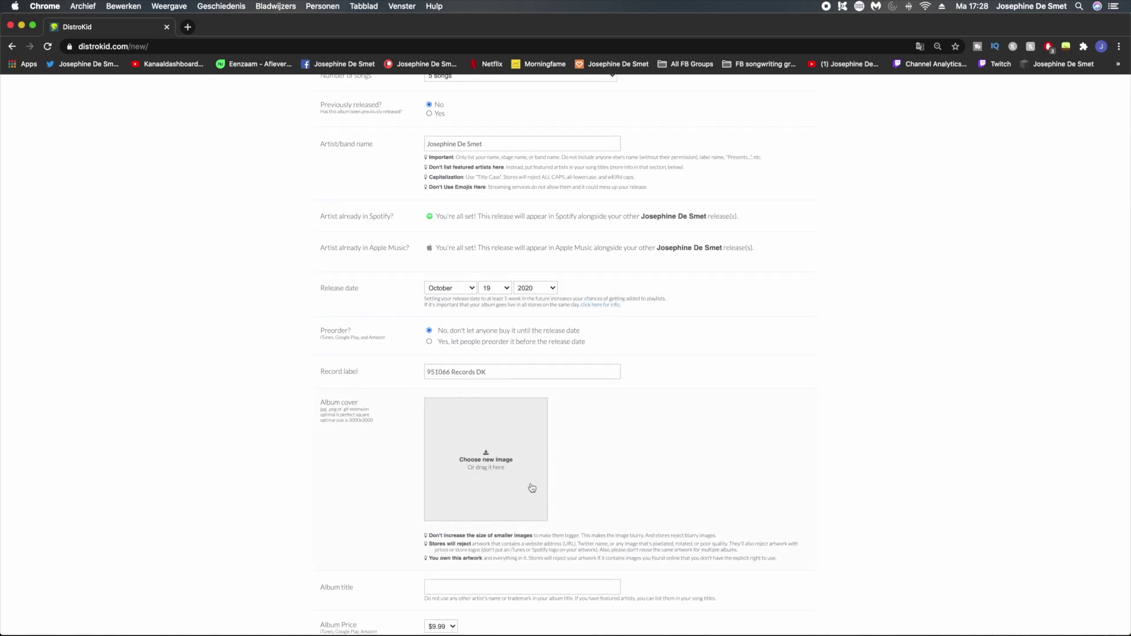
scroll(531, 488, down, 6)
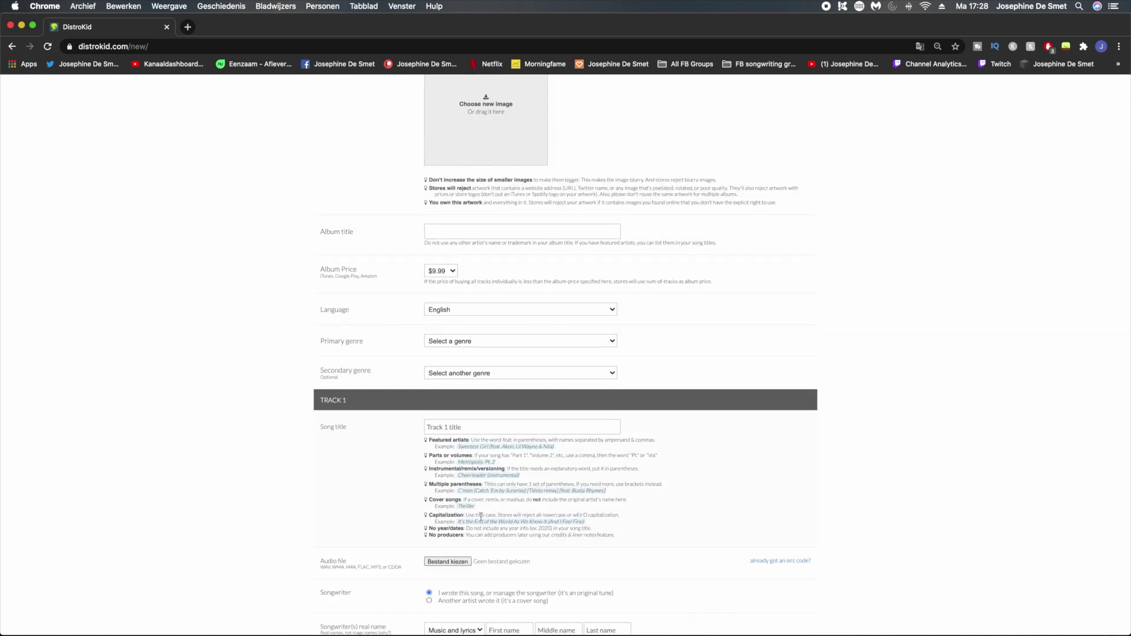
scroll(481, 517, down, 3)
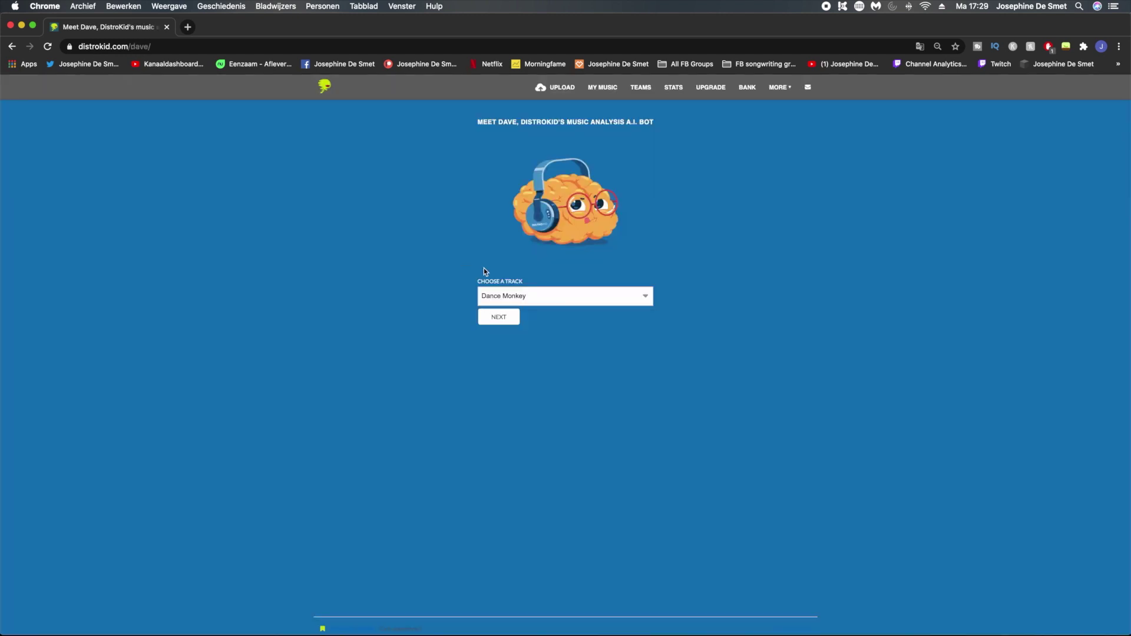
Step: Run Dave's A.I. music analysis on the track "Dance Monkey"
click(505, 321)
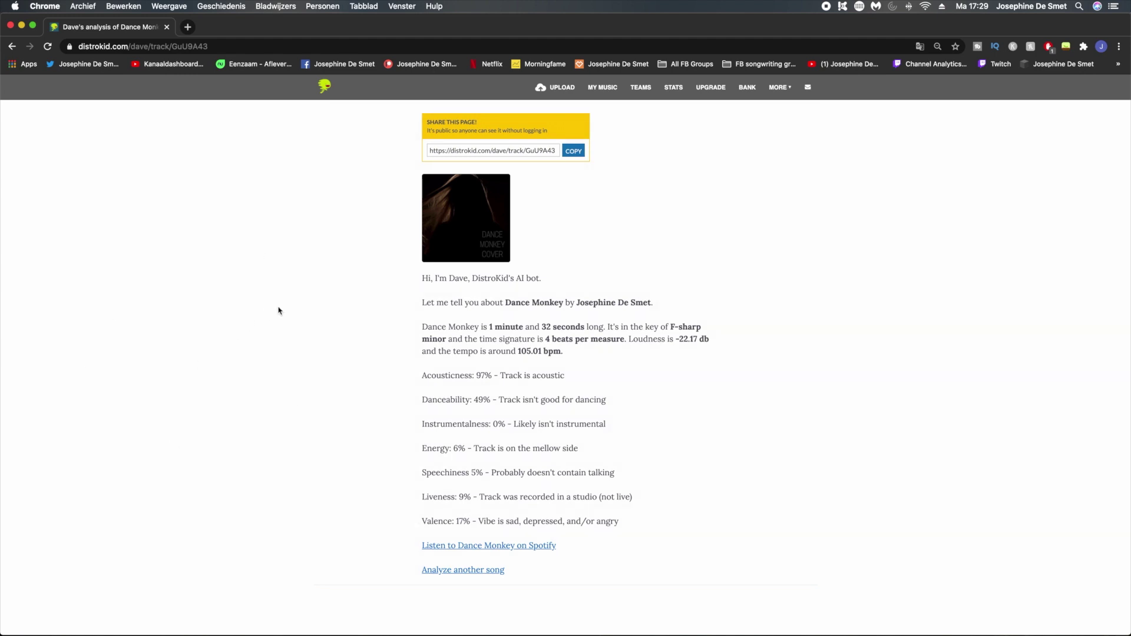
Step: Open the Artist Page Fixer and view the kinds of artist page problems it can fix
click(780, 87)
click(701, 416)
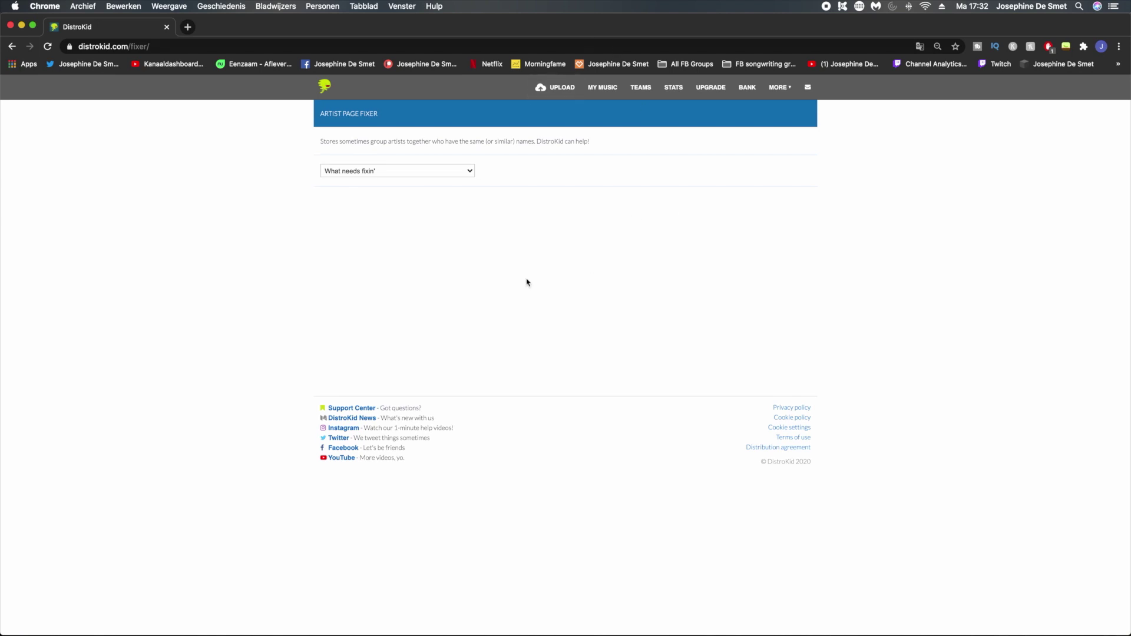
click(379, 170)
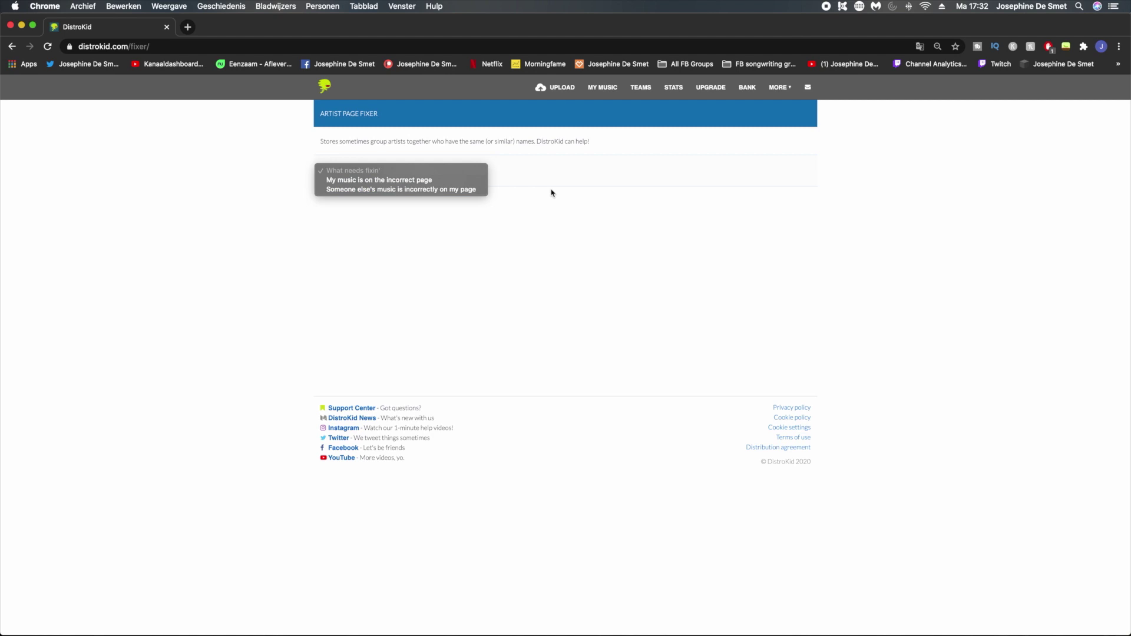
click(776, 97)
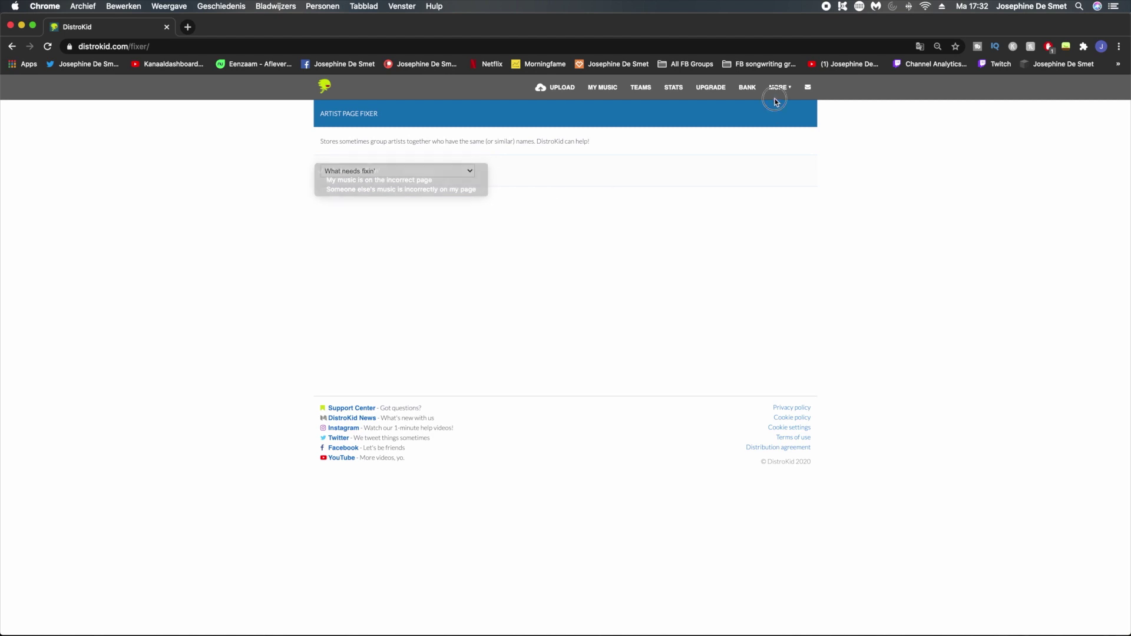
Step: View the Streaming Service Goodies page and open the upgrade page to compare the Musician, Musician Plus and Label plans
click(780, 87)
click(700, 461)
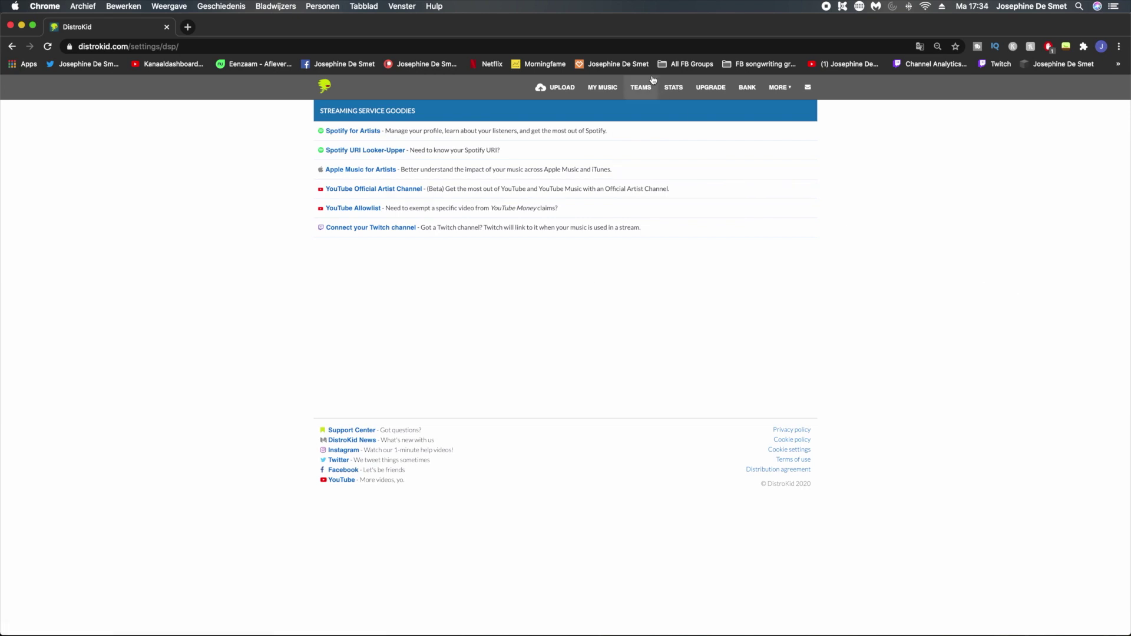
click(703, 89)
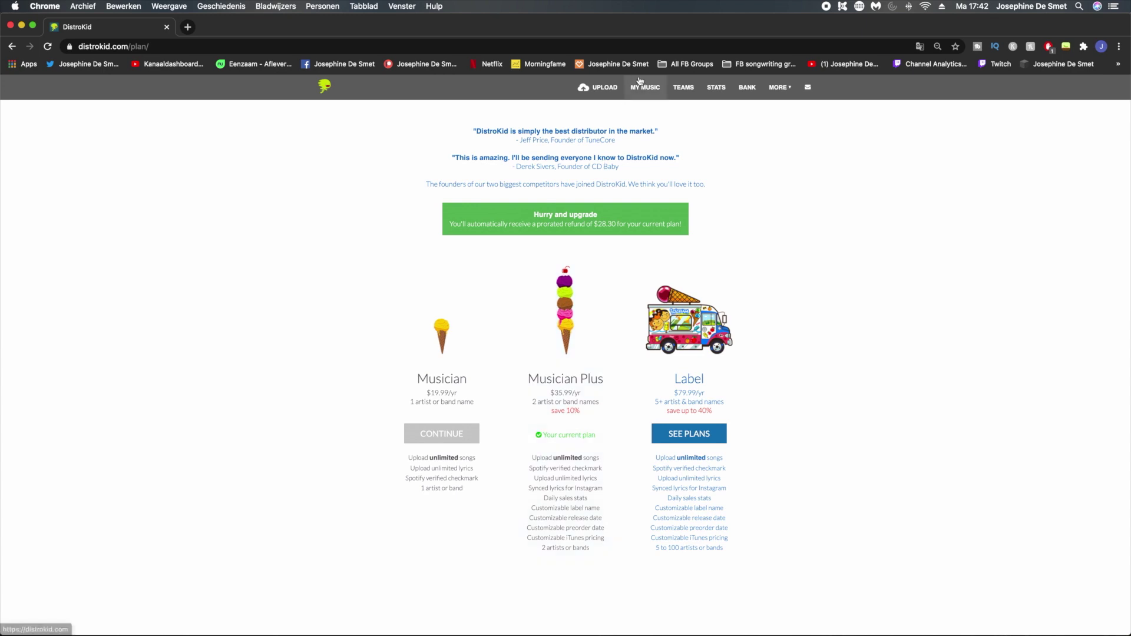
Step: Open a new music upload form and examine its optional extras, release date and record label fields
click(609, 94)
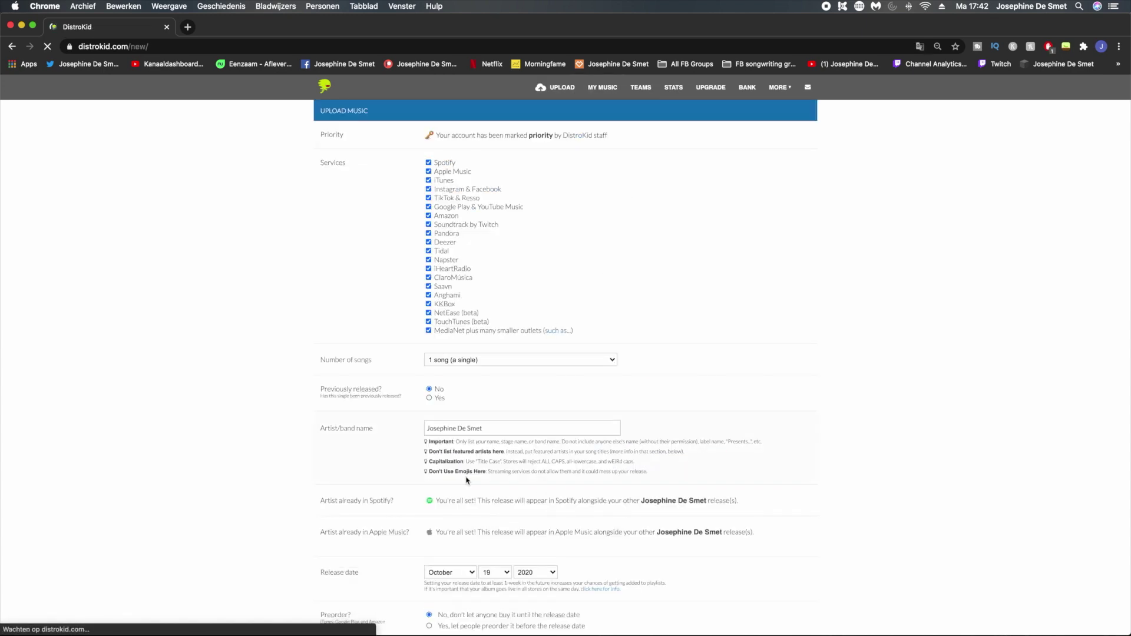
scroll(488, 479, down, 18)
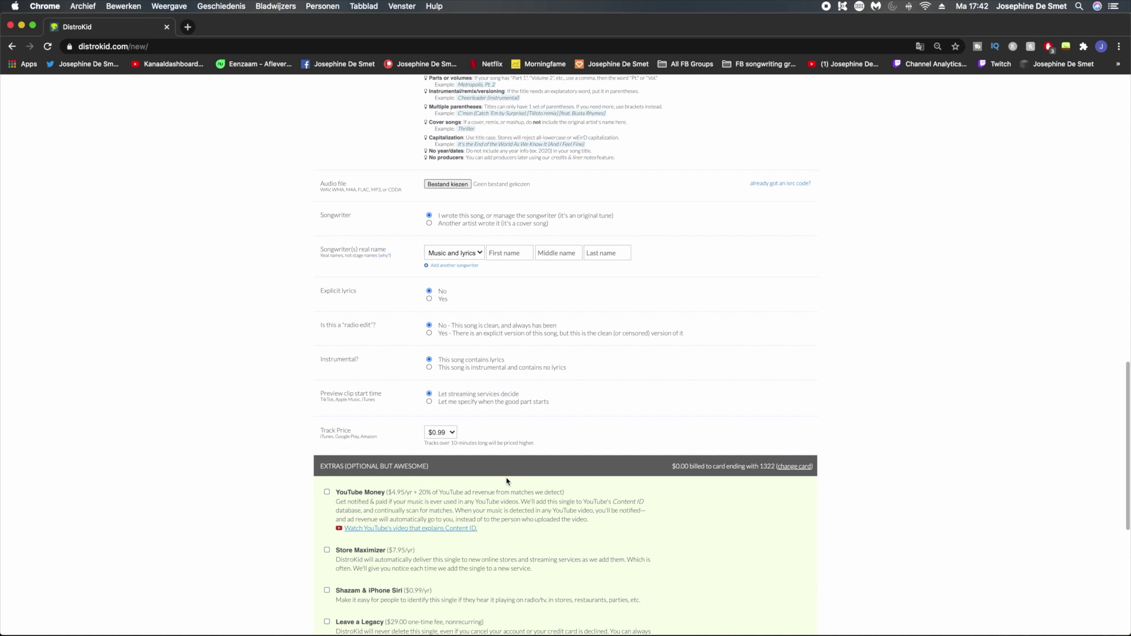
scroll(507, 482, up, 4)
scroll(505, 467, up, 5)
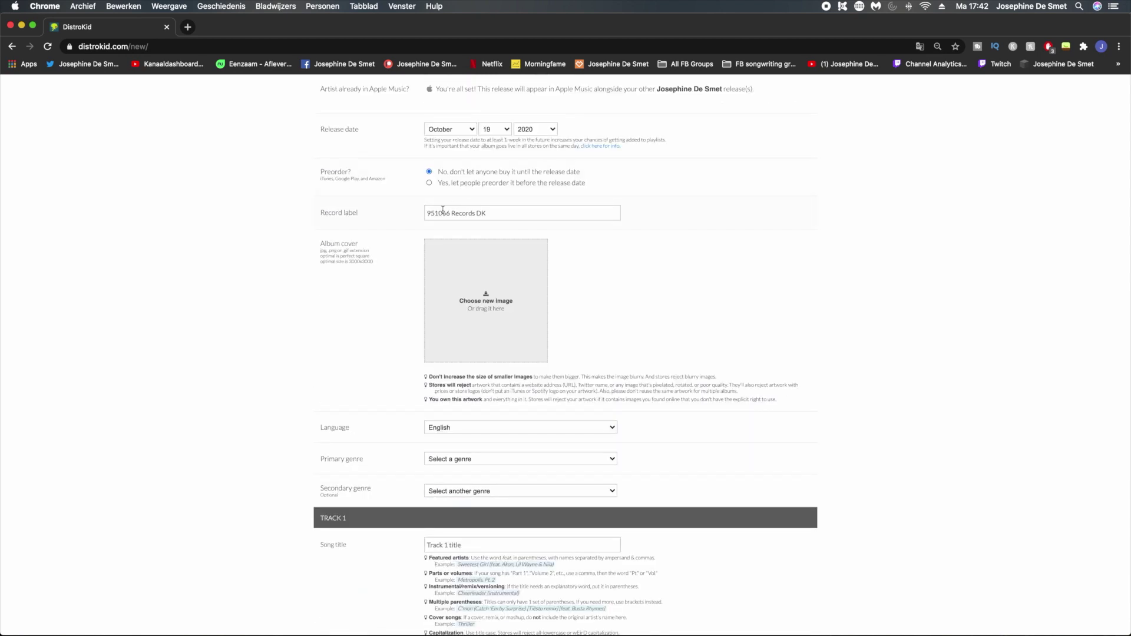